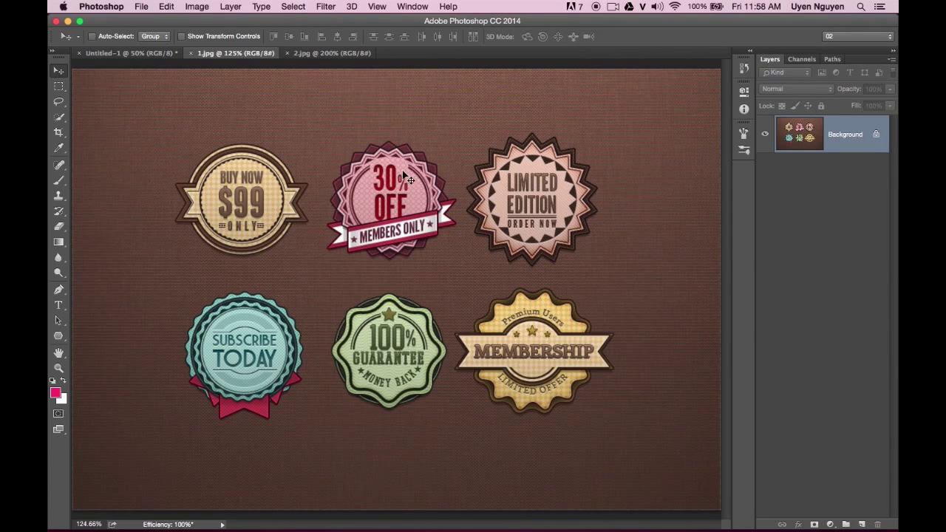
Zoom into the BUY NOW $99 badge on 1.jpg with the Zoom tool.
key(z)
mouse_move(155, 127)
mouse_down()
mouse_move(217, 168)
mouse_move(169, 127)
mouse_move(190, 144)
mouse_up()
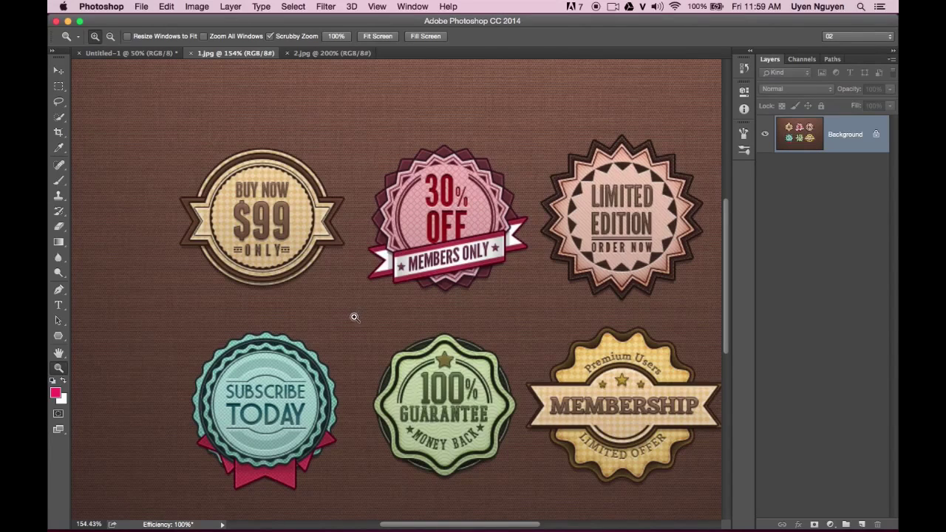
Show the blank Untitled-1 canvas in full screen with menu bar, zoomed in.
click(156, 51)
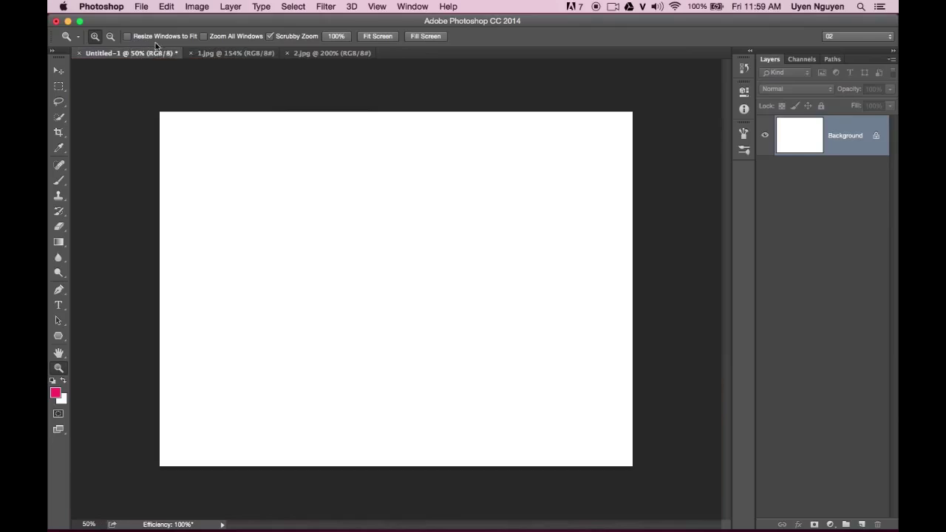
click(189, 130)
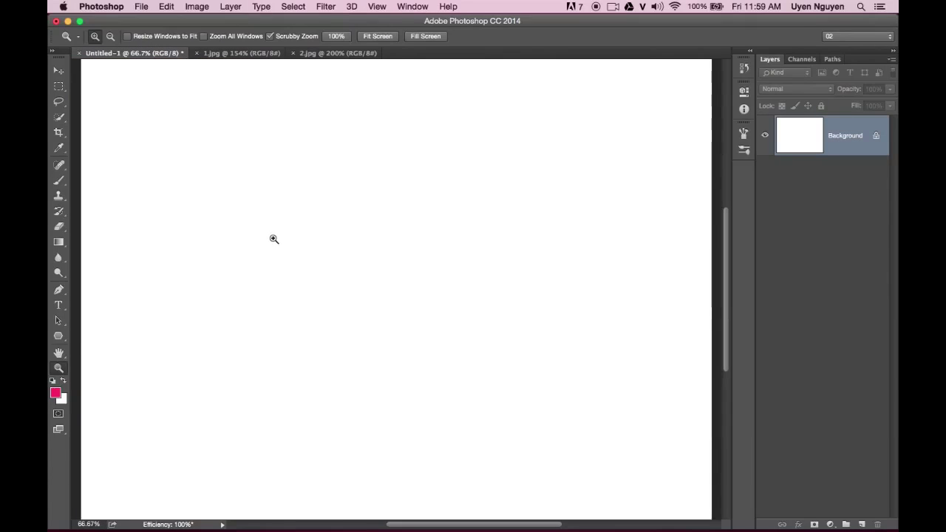
key(f)
click(354, 164)
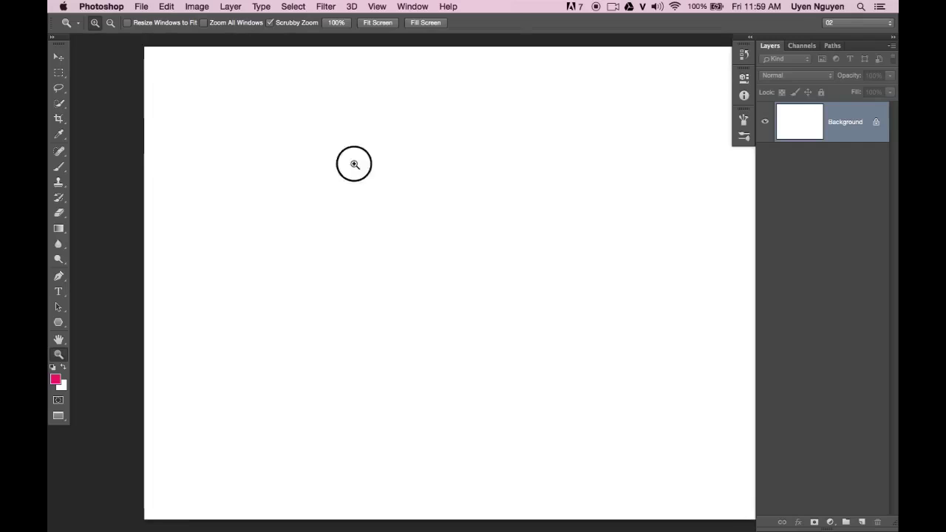
Draw a pink rectangle and a pink square with the Rectangle Tool.
click(59, 323)
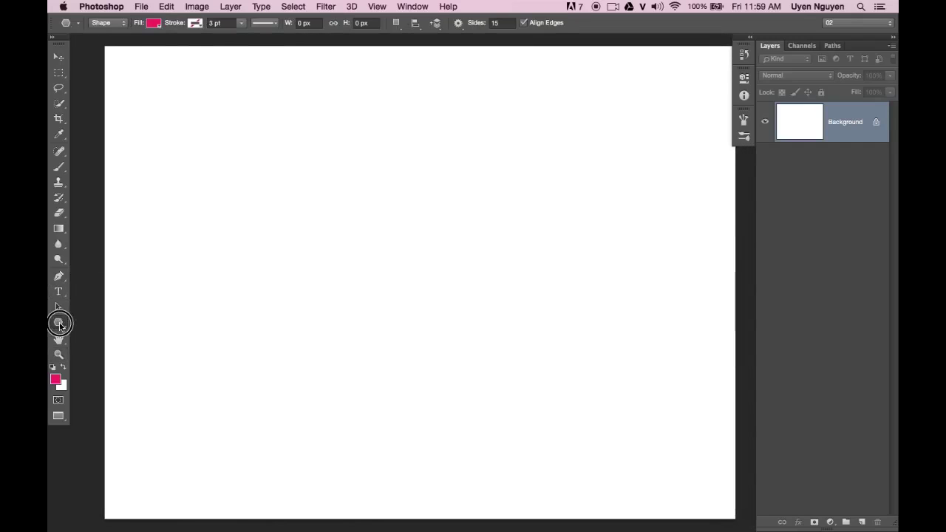
drag(59, 323, 89, 320)
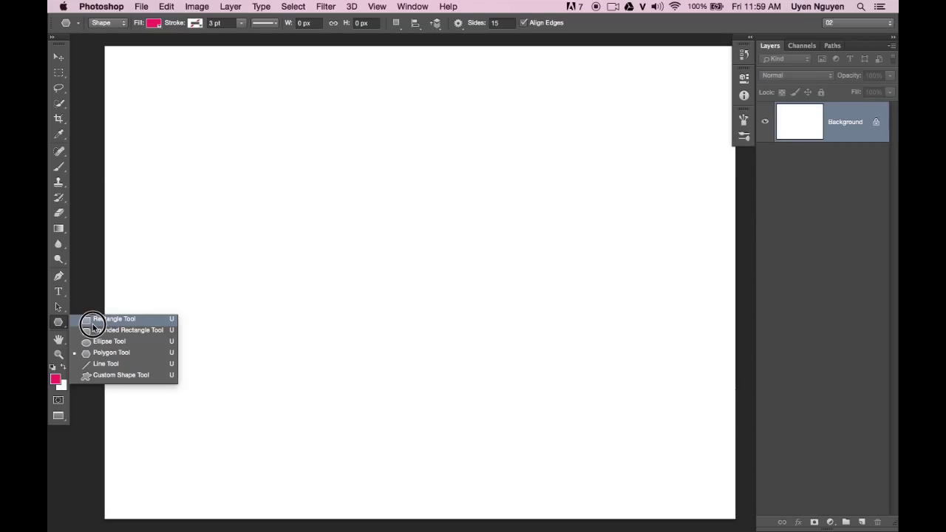
drag(93, 326, 93, 321)
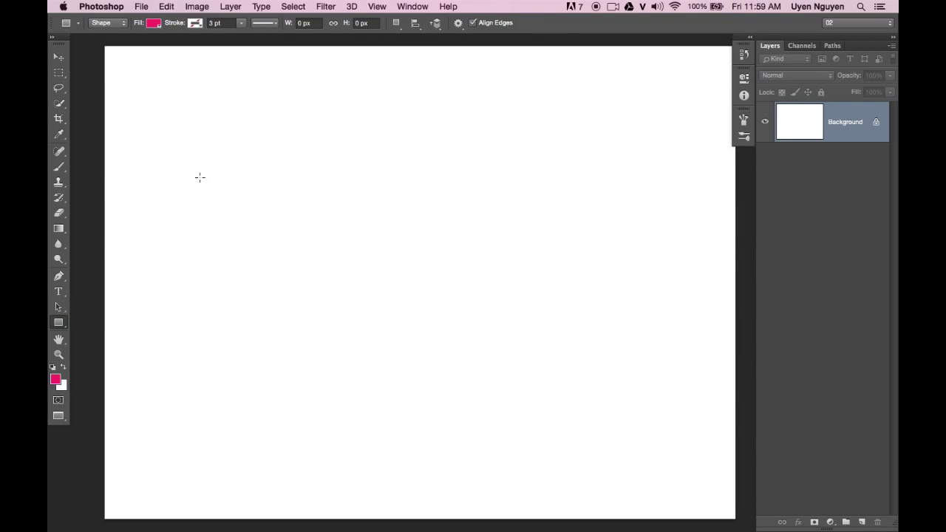
drag(175, 113, 303, 180)
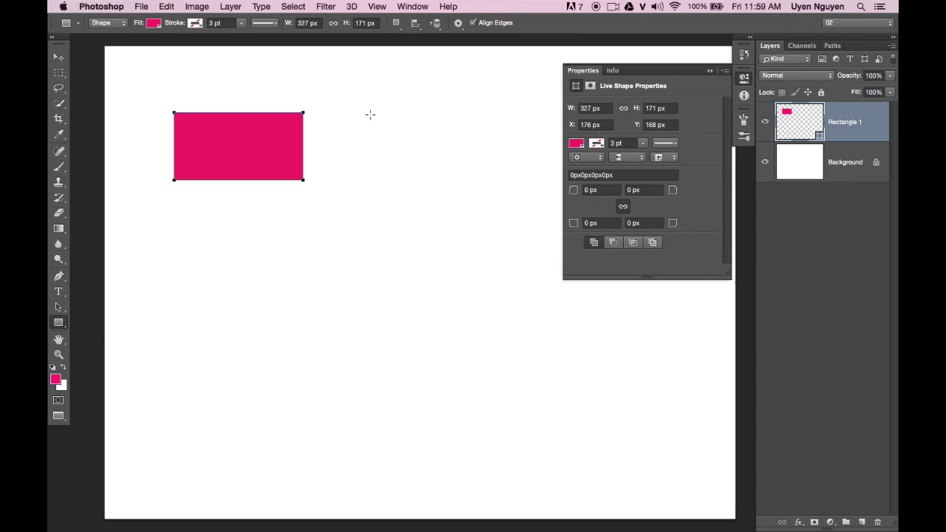
mouse_move(353, 112)
mouse_down()
mouse_move(426, 179)
mouse_move(461, 187)
mouse_up()
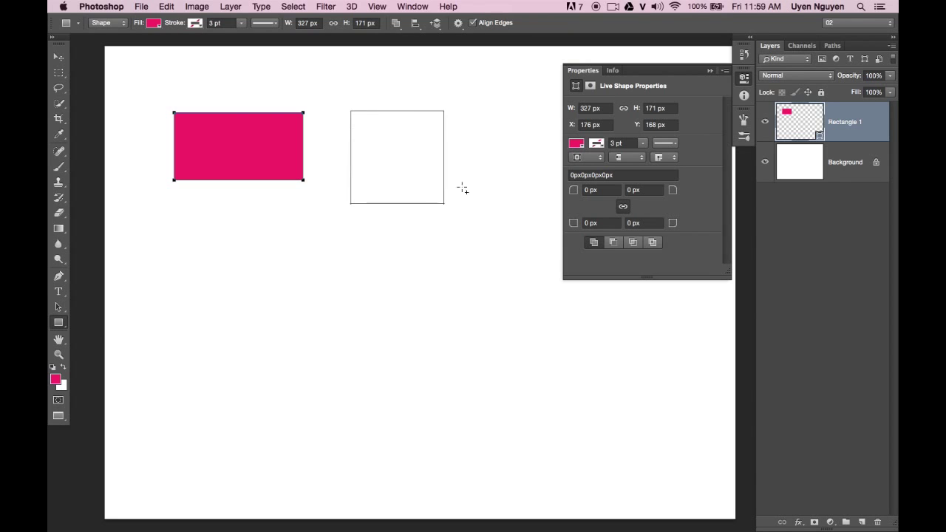
Undo both pink rectangles, leaving the canvas blank again.
click(710, 70)
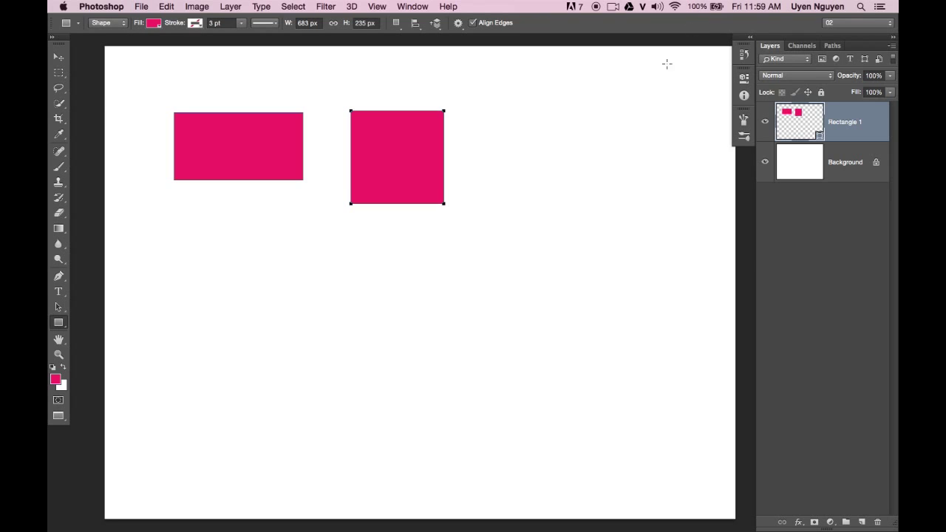
key(ctrl+alt+z)
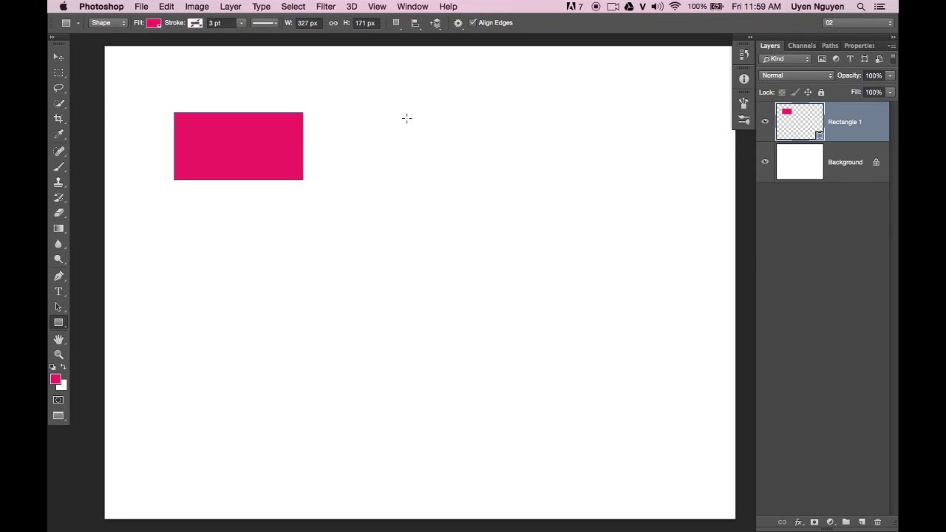
key(ctrl+alt+z)
right_click(58, 323)
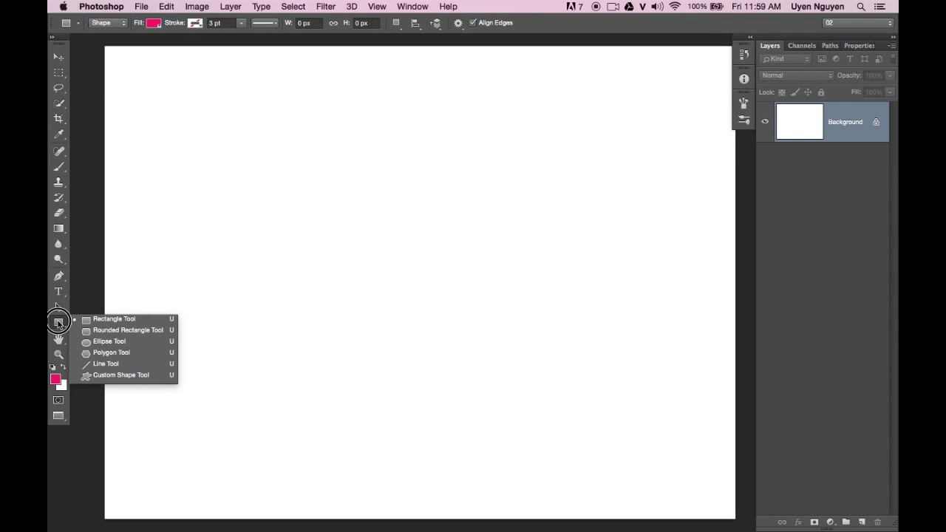
Try pink rounded rectangles, the second with a 50 px corner radius, and undo them.
click(110, 333)
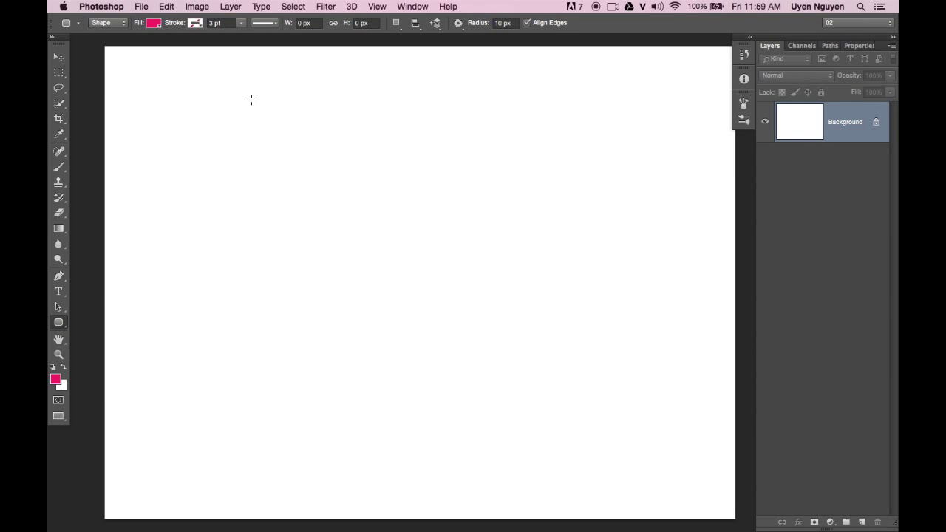
drag(208, 141, 390, 225)
key(ctrl+z)
double_click(503, 23)
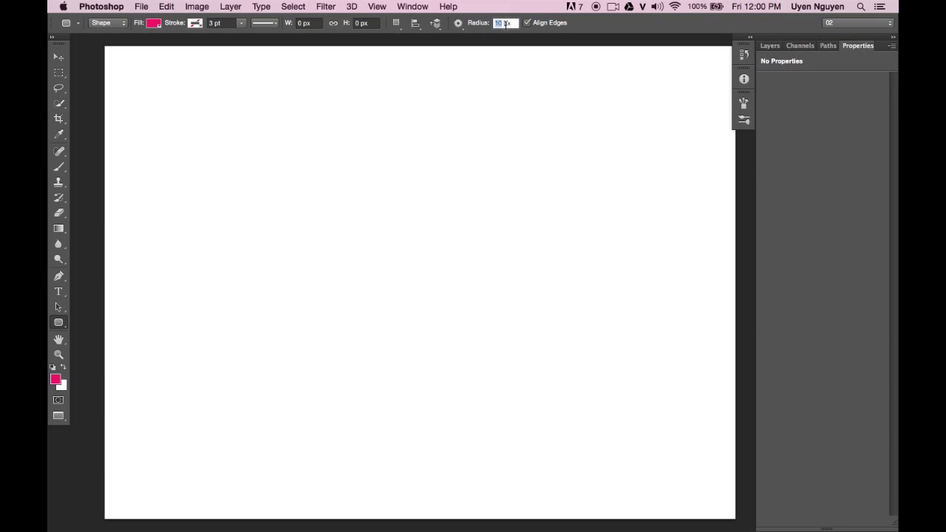
text(50)
key(Return)
drag(252, 178, 583, 355)
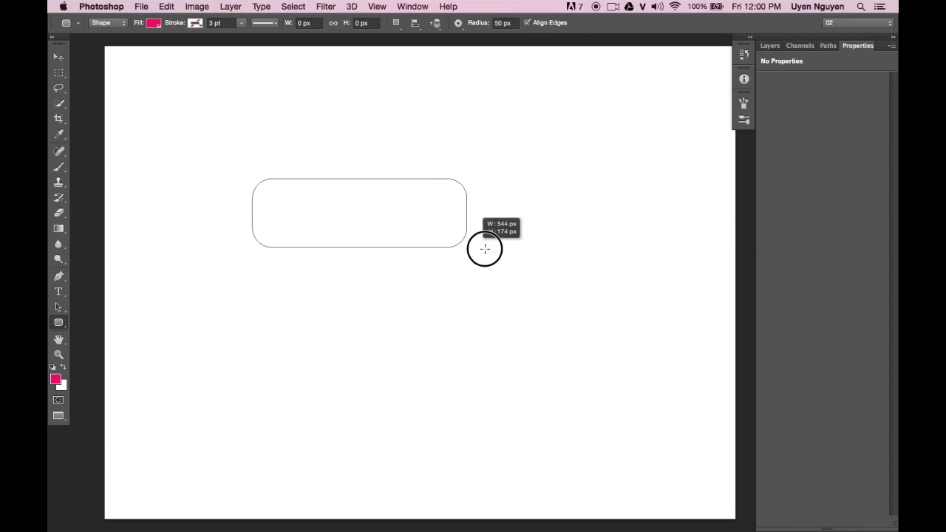
key(v)
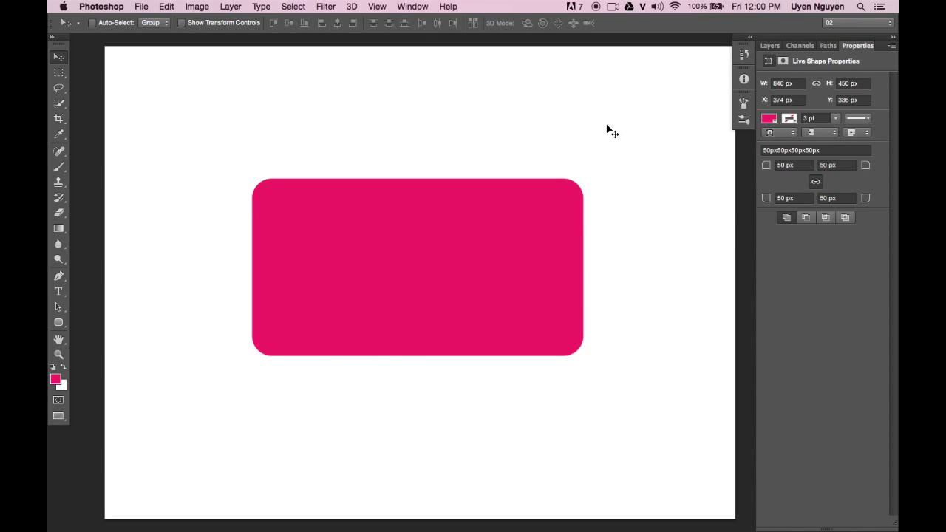
key(ctrl+z)
Reset the Ellipse Tool options to defaults and draw a black circle.
drag(58, 323, 84, 340)
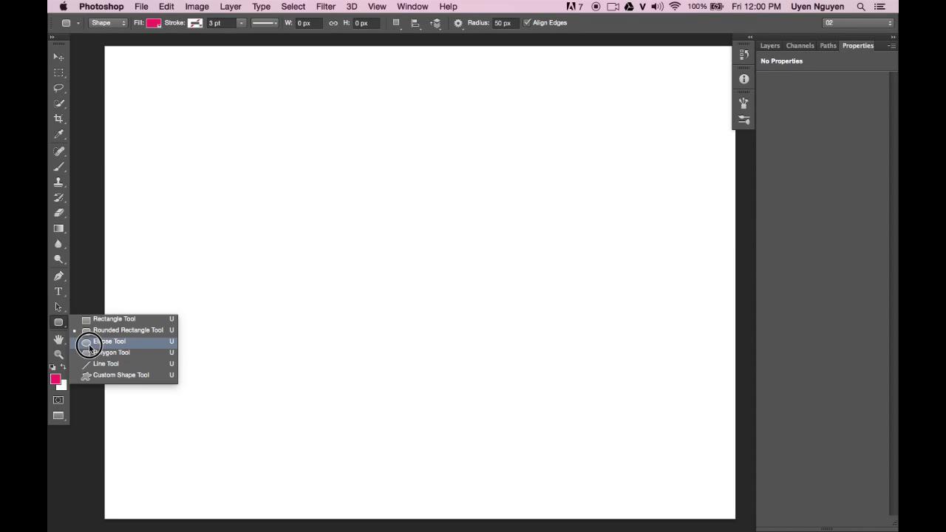
right_click(66, 23)
click(85, 28)
drag(276, 166, 496, 248)
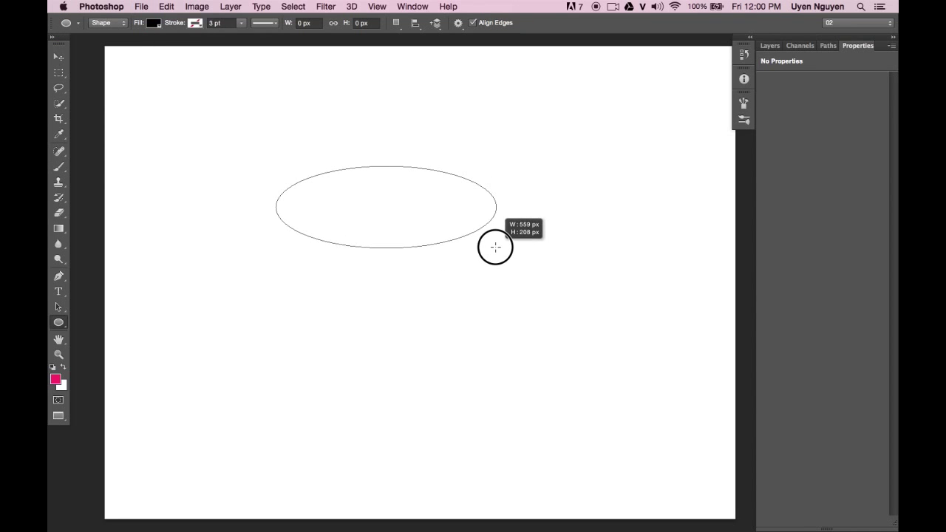
drag(496, 248, 540, 281)
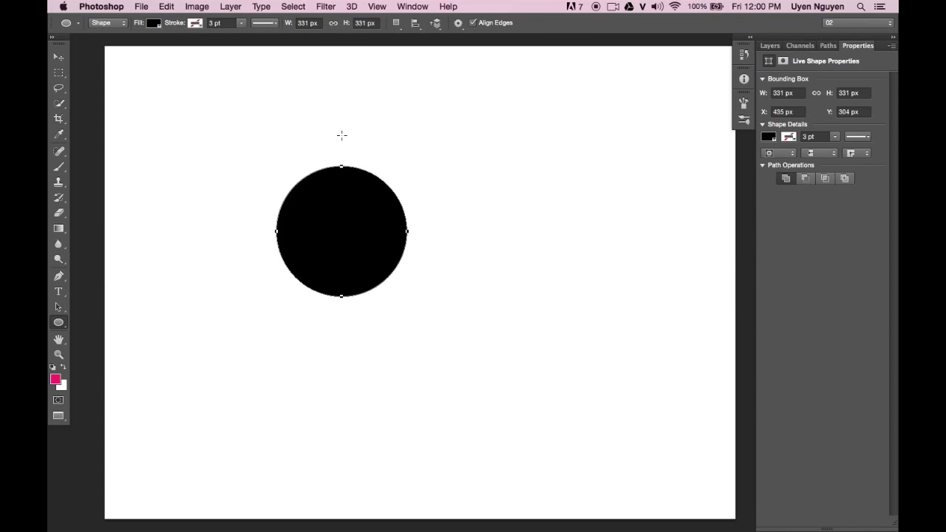
right_click(58, 322)
Draw a pentagon, fill it pink with the foreground colour, and set Sides to 10.
click(112, 354)
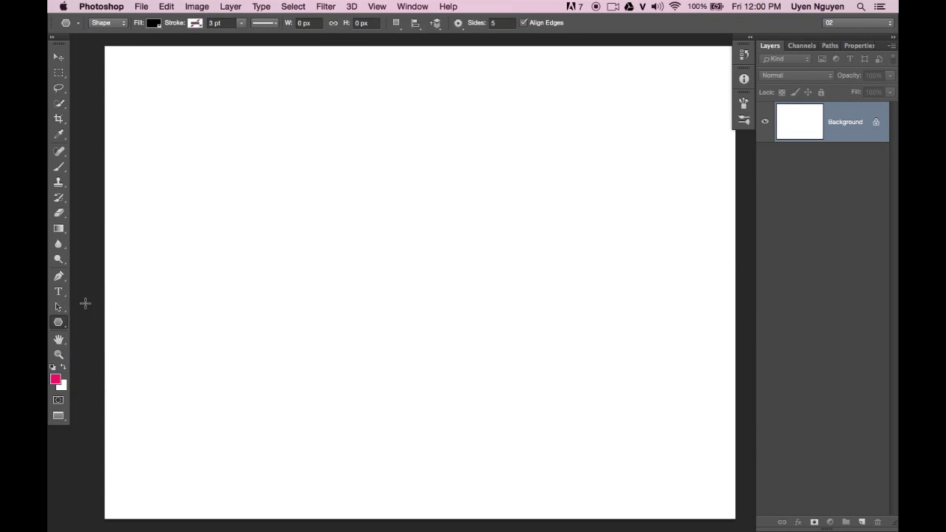
mouse_move(286, 166)
mouse_down()
mouse_move(376, 169)
mouse_move(371, 133)
mouse_up()
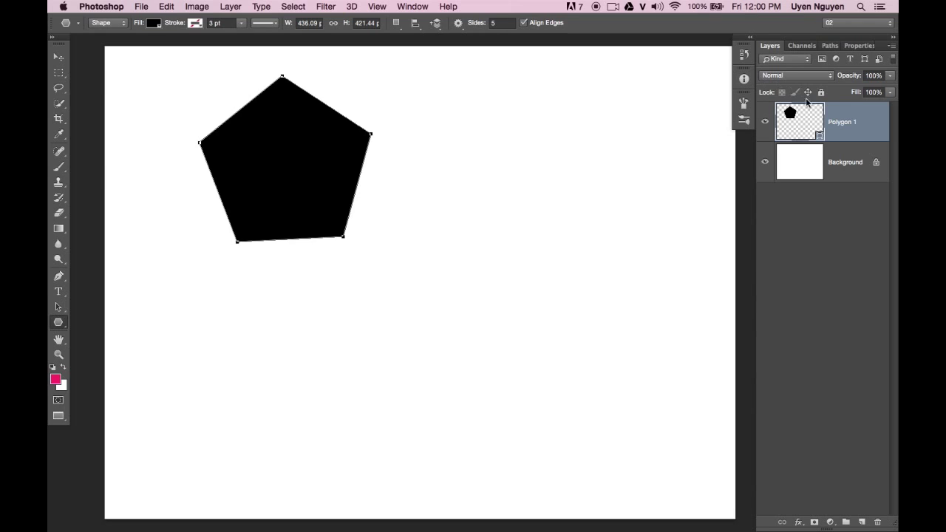
key(alt+BackSpace)
click(503, 23)
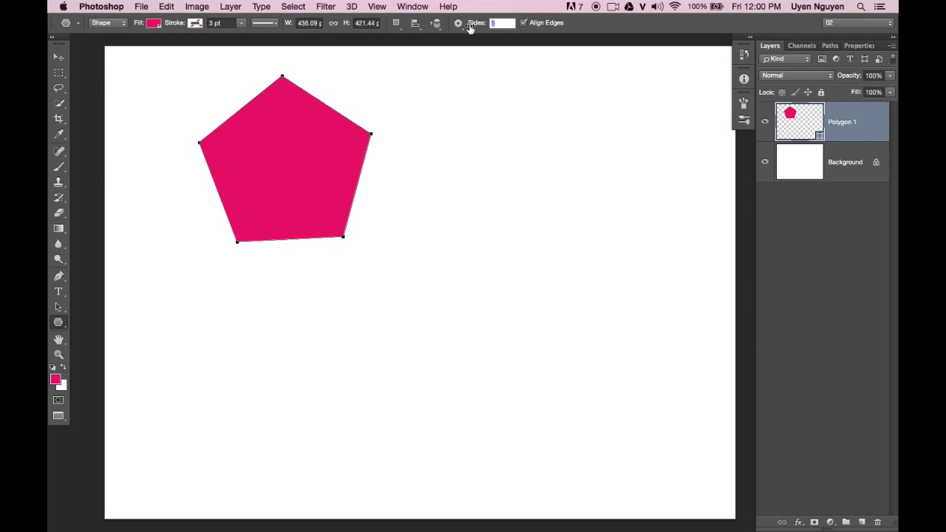
text(10)
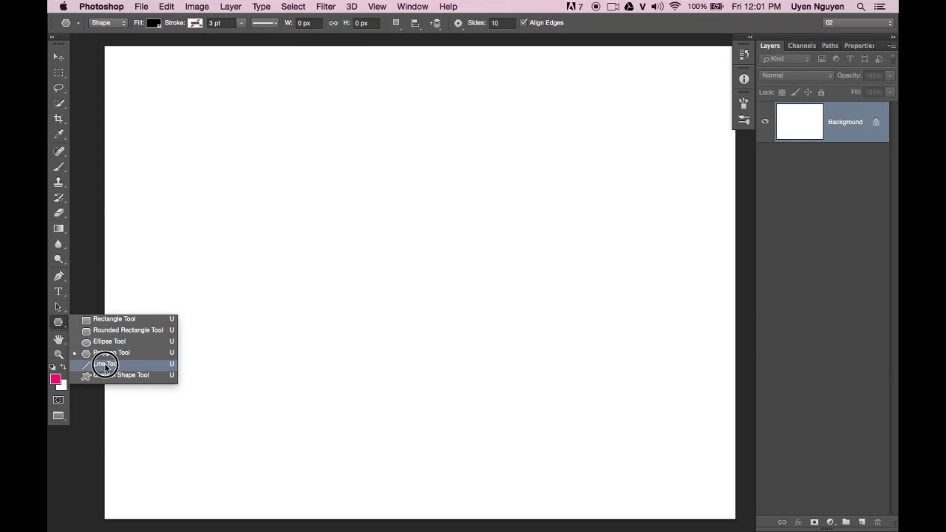
Draw a horizontal line with the Line Tool and move it across the canvas.
click(104, 363)
drag(223, 176, 518, 176)
click(59, 57)
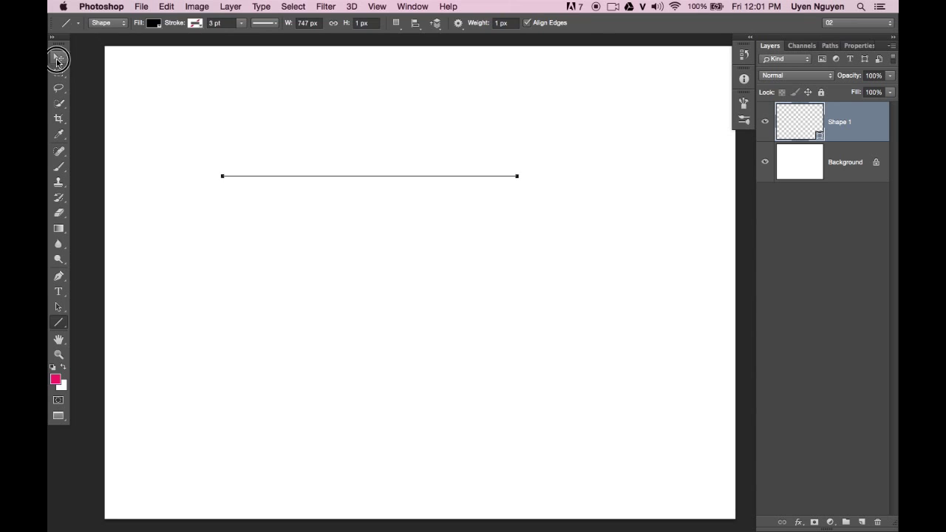
drag(263, 176, 347, 219)
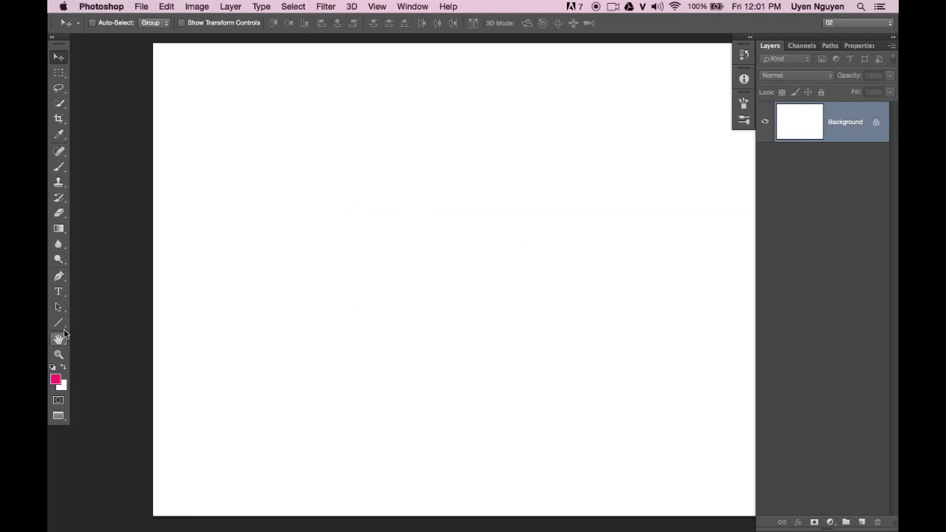
drag(59, 323, 103, 374)
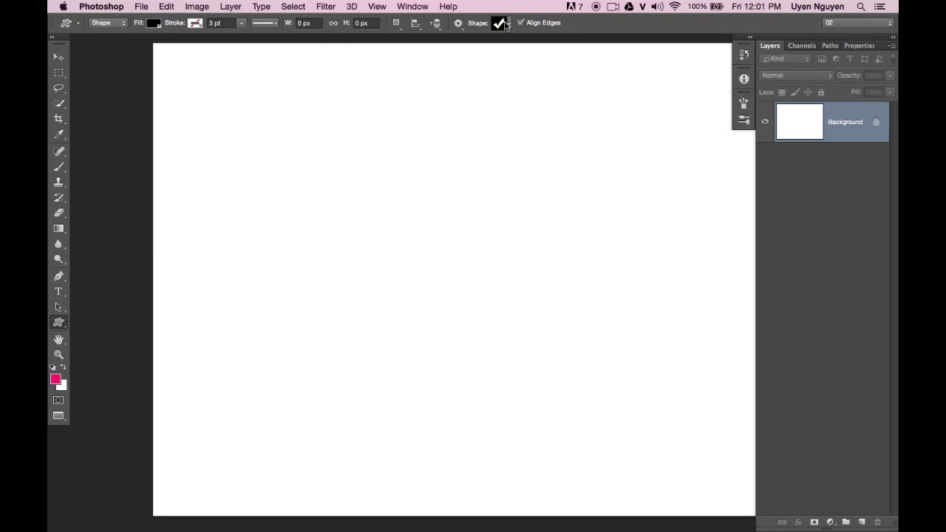
Browse the custom shape gallery and its options menu, then close it without loading shapes.
click(508, 25)
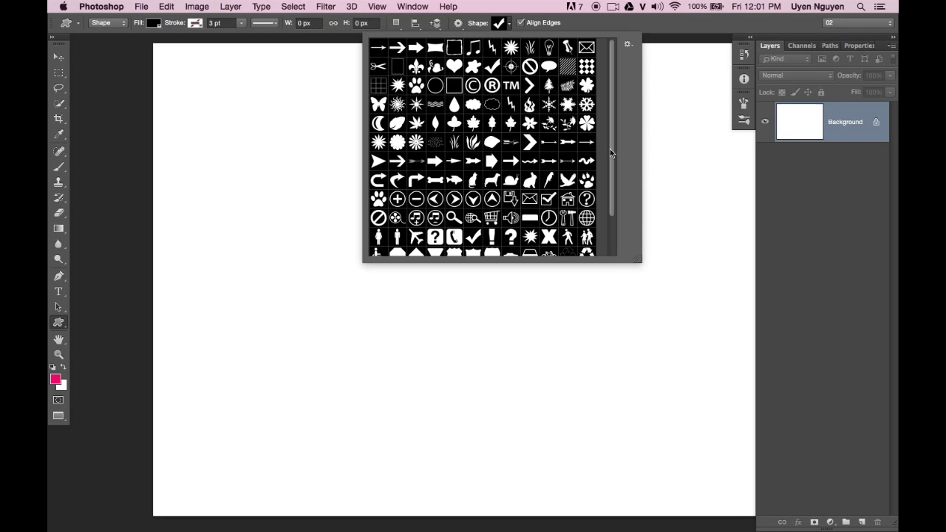
mouse_move(613, 196)
mouse_down()
mouse_move(614, 137)
mouse_move(583, 124)
mouse_up()
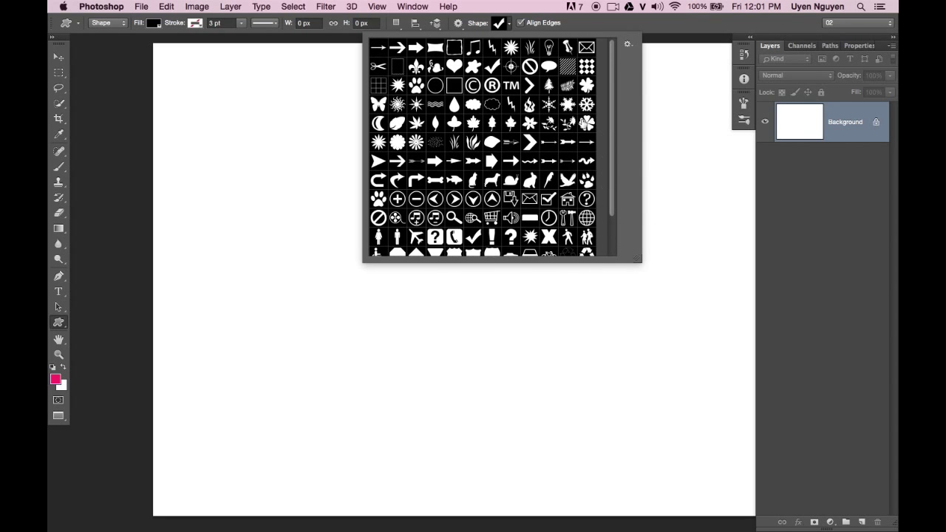
click(628, 43)
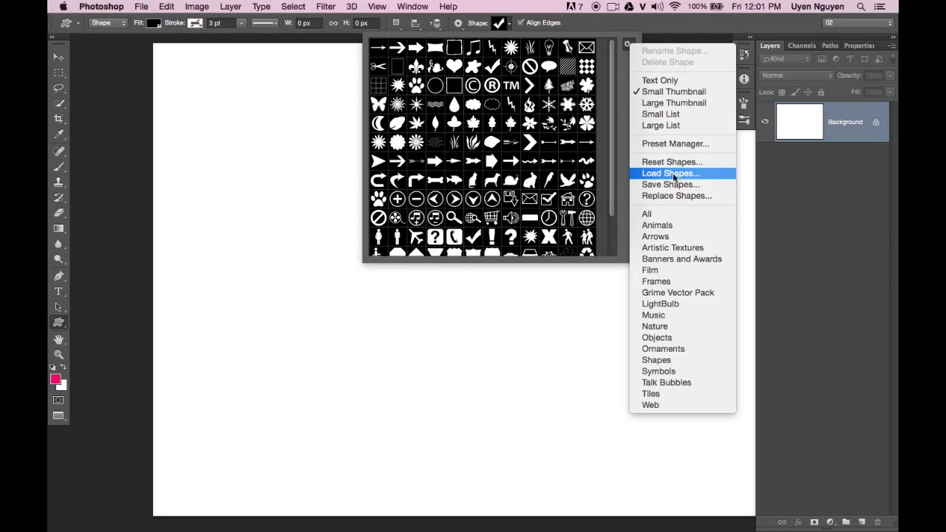
click(822, 207)
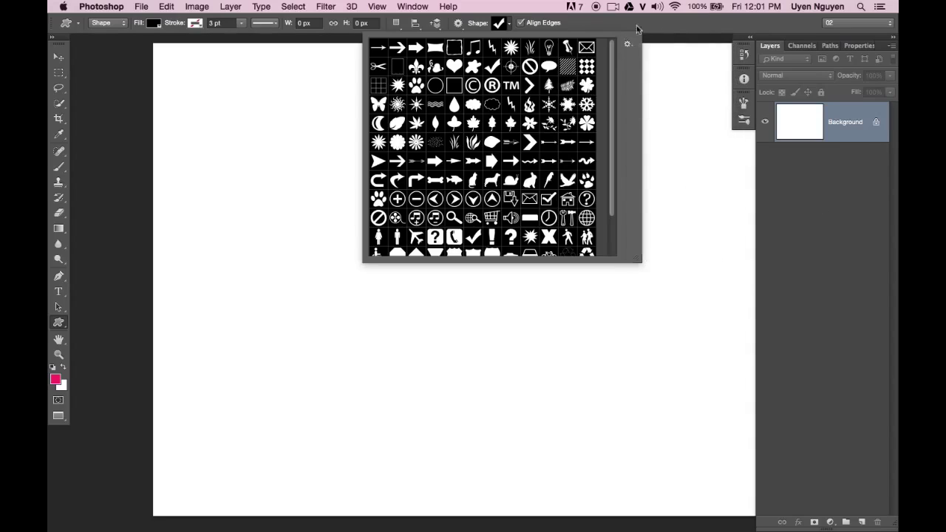
click(669, 29)
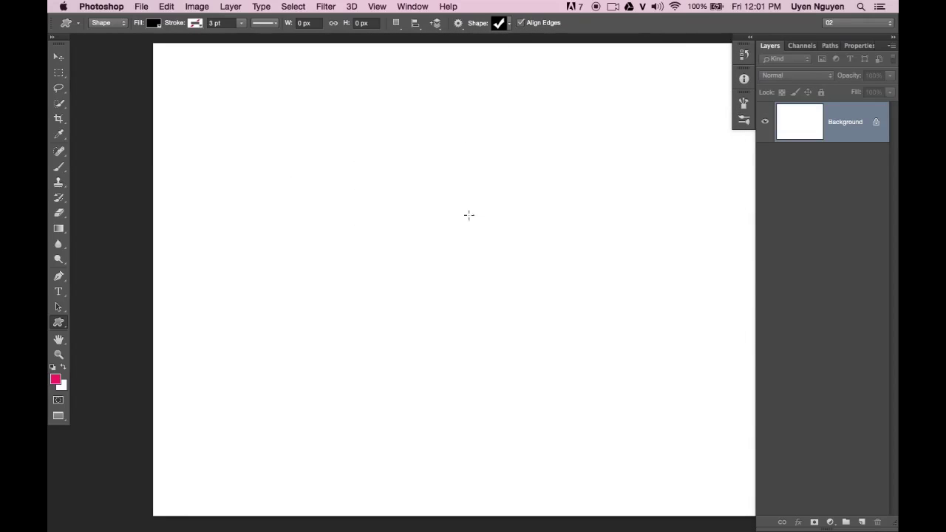
drag(467, 202, 413, 204)
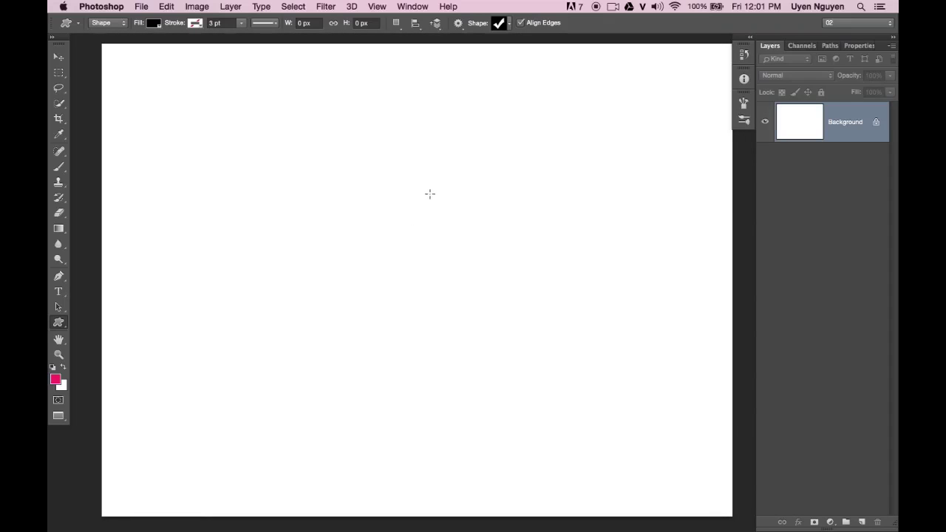
drag(435, 185, 431, 187)
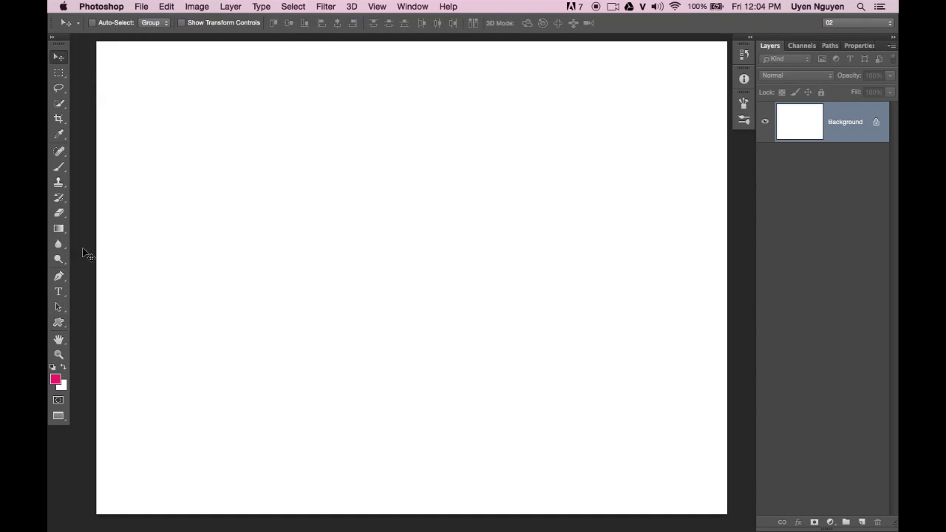
Set the Polygon Tool to a 15-sided star and draw a sharp black star on the left.
click(69, 326)
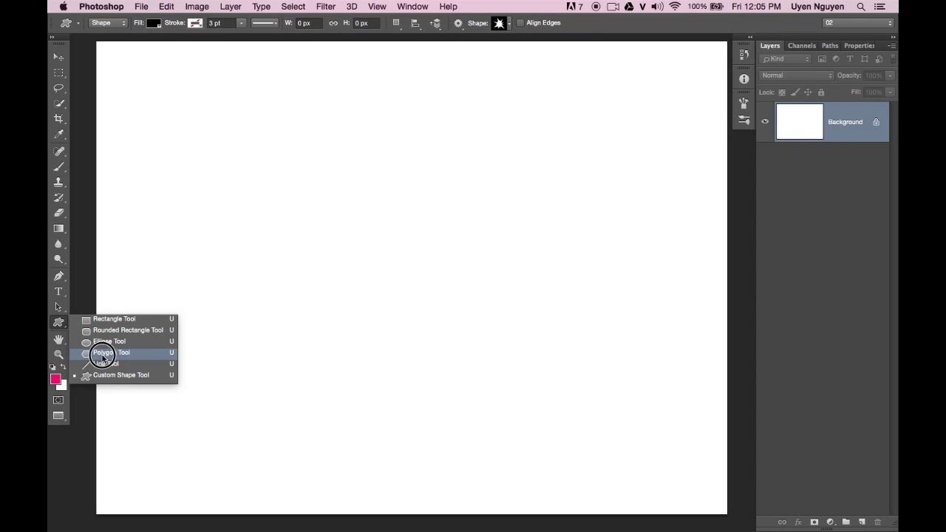
click(103, 354)
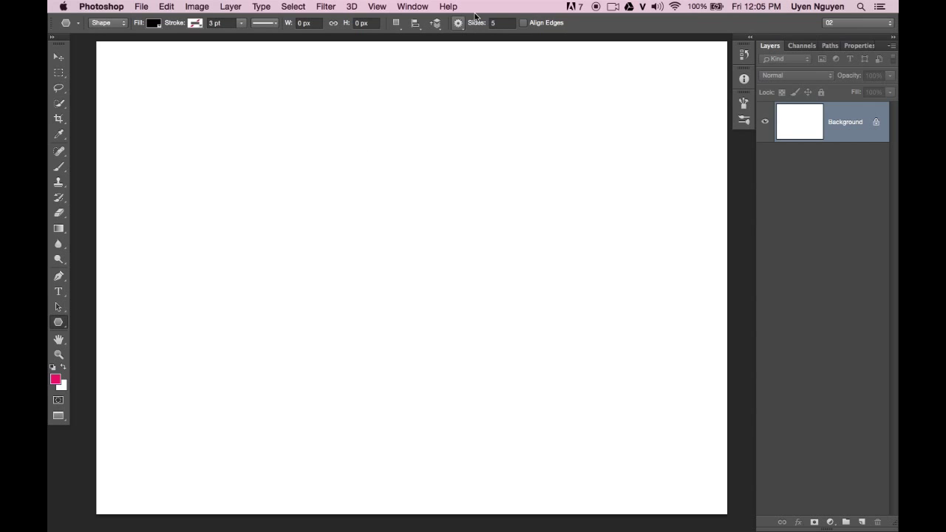
double_click(500, 23)
text(15)
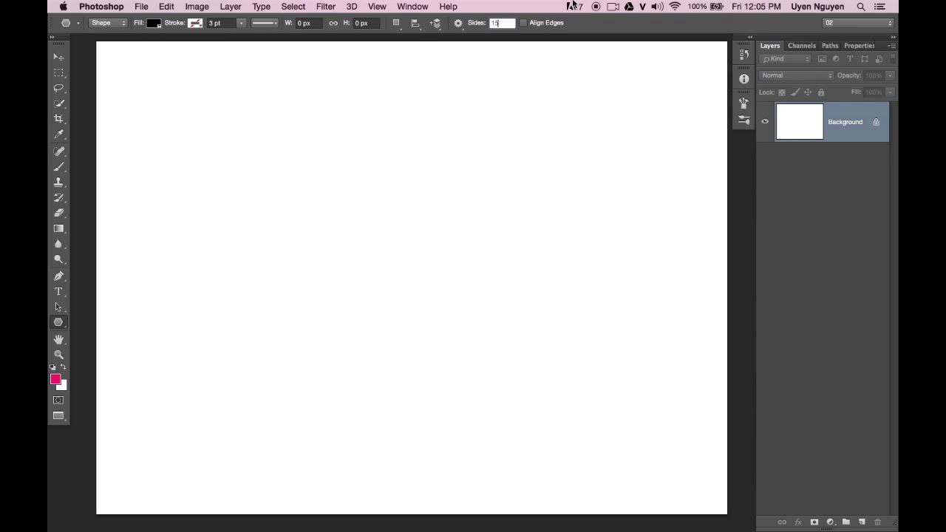
key(Return)
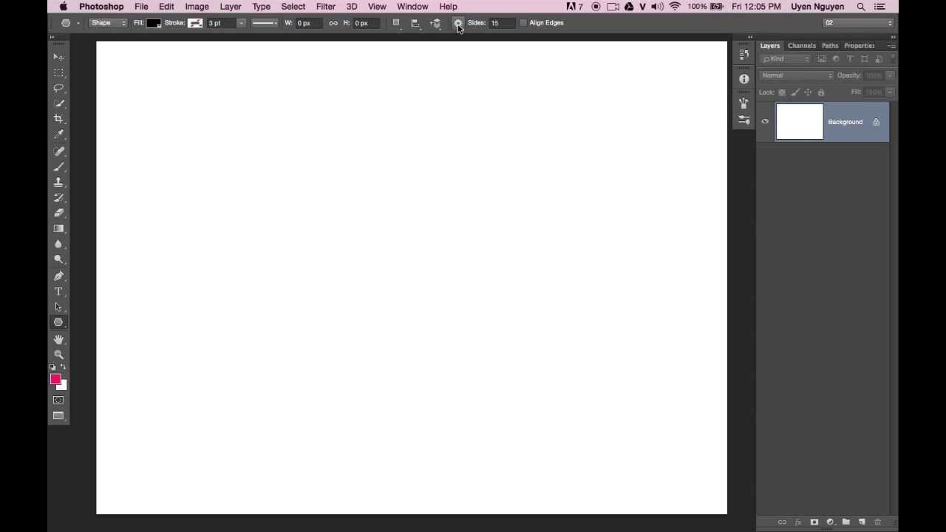
click(458, 24)
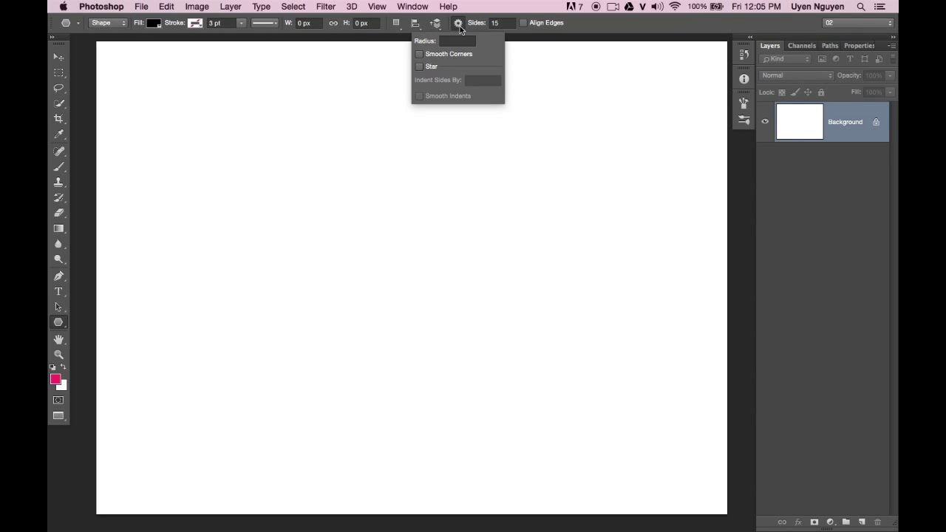
click(422, 68)
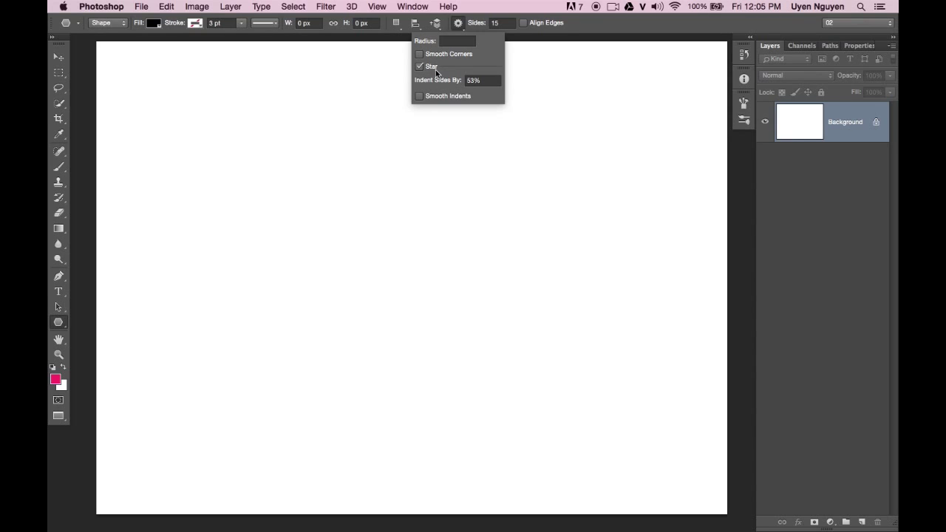
mouse_move(260, 240)
mouse_down()
mouse_move(375, 284)
mouse_move(331, 274)
mouse_up()
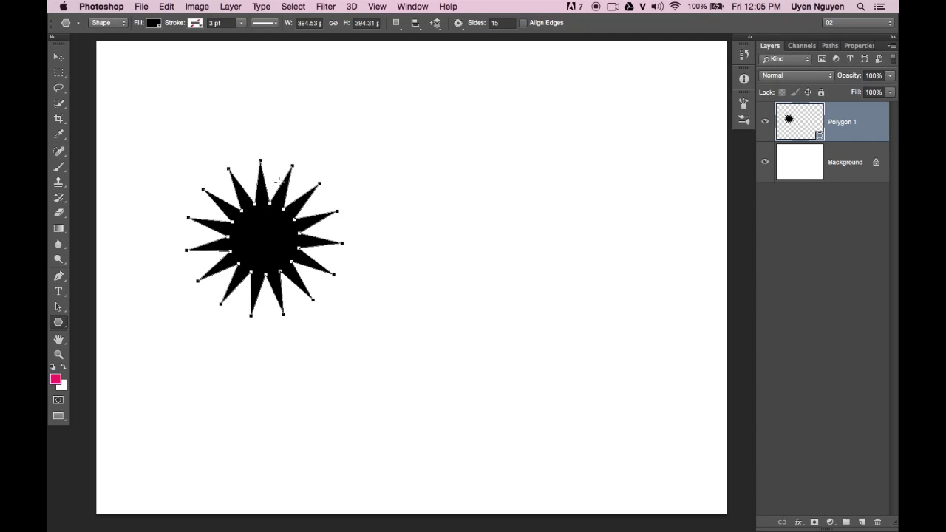
Draw two more 15-point stars with shallower indents of 20% and 10%.
click(460, 24)
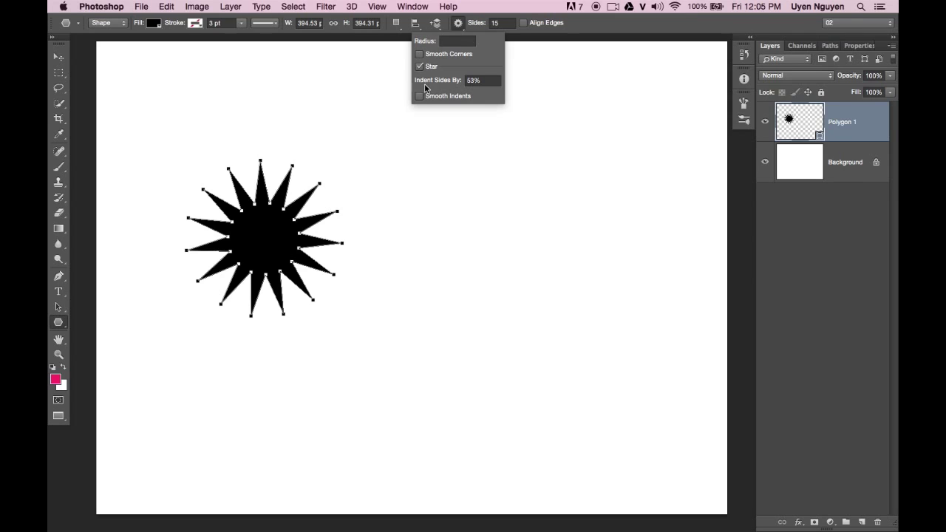
click(485, 80)
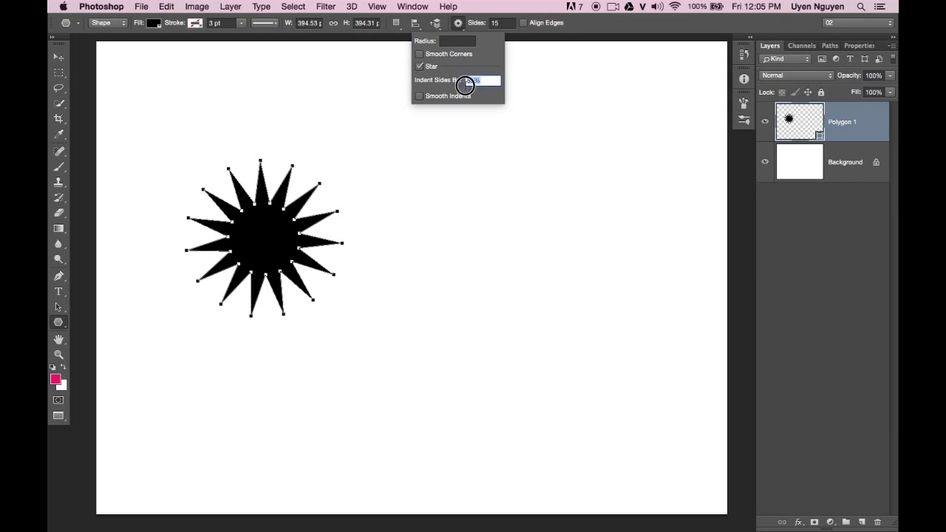
text(4)
key(Return)
drag(419, 127, 446, 57)
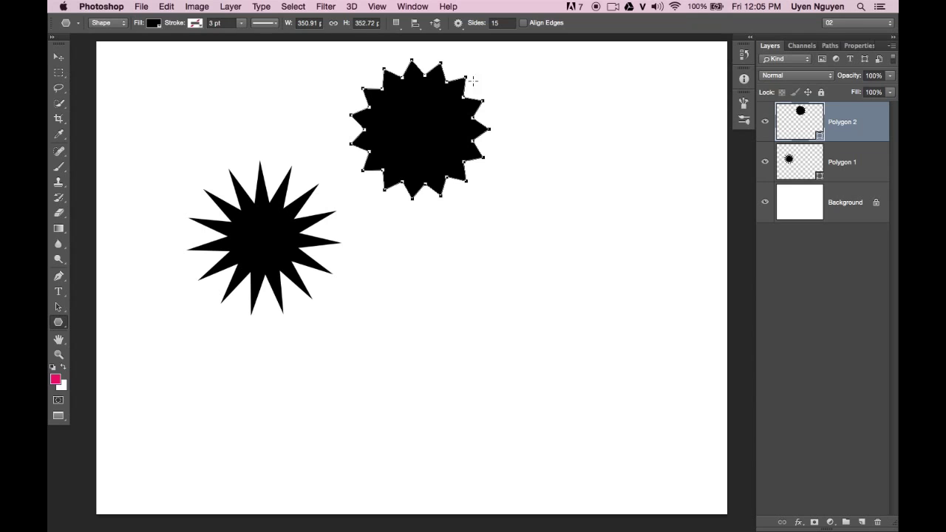
click(459, 25)
double_click(485, 80)
text(10)
key(Return)
drag(421, 289, 500, 316)
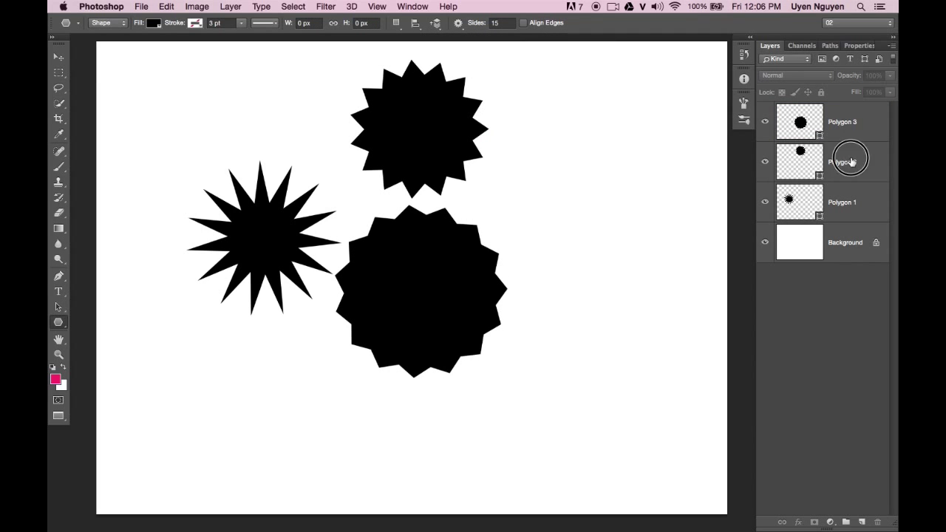
Move the Polygon 2 star to the top-right corner.
click(839, 160)
key(v)
mouse_move(421, 173)
mouse_down()
mouse_move(461, 129)
mouse_move(587, 126)
mouse_up()
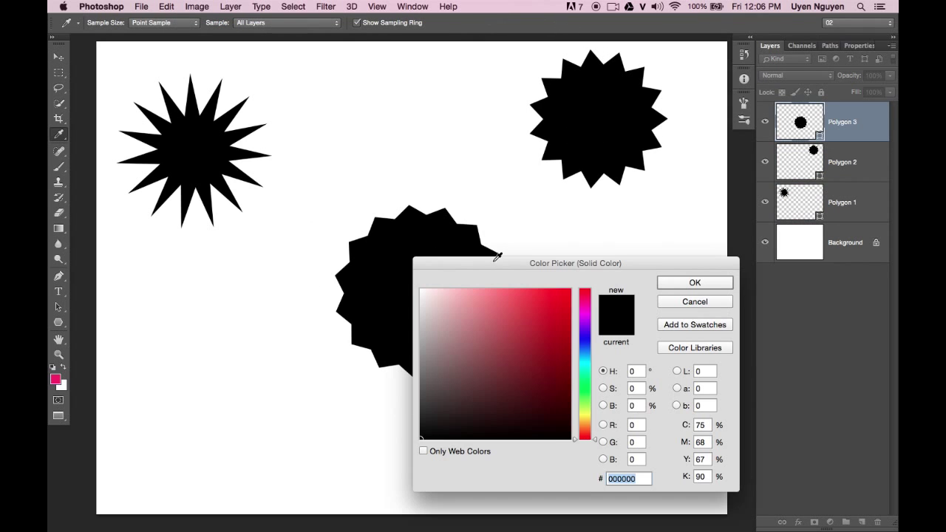
Fill the Polygon 3 star pink (f12b68) and move it into the top row between the black stars.
drag(496, 259, 633, 122)
click(54, 379)
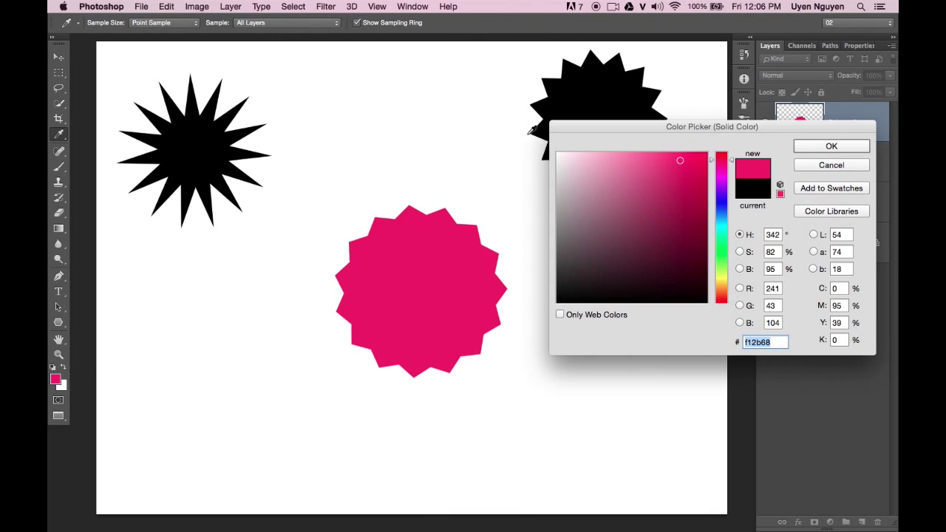
click(832, 146)
drag(429, 274, 383, 148)
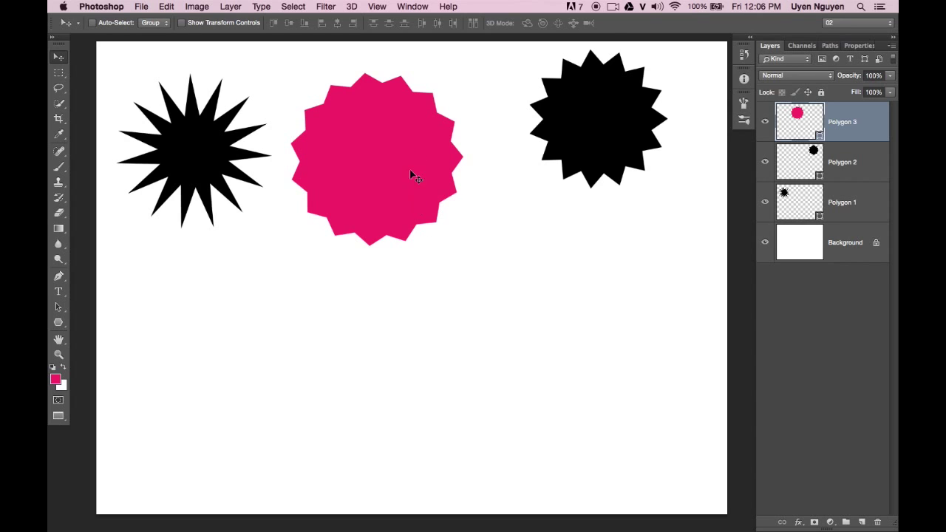
click(58, 322)
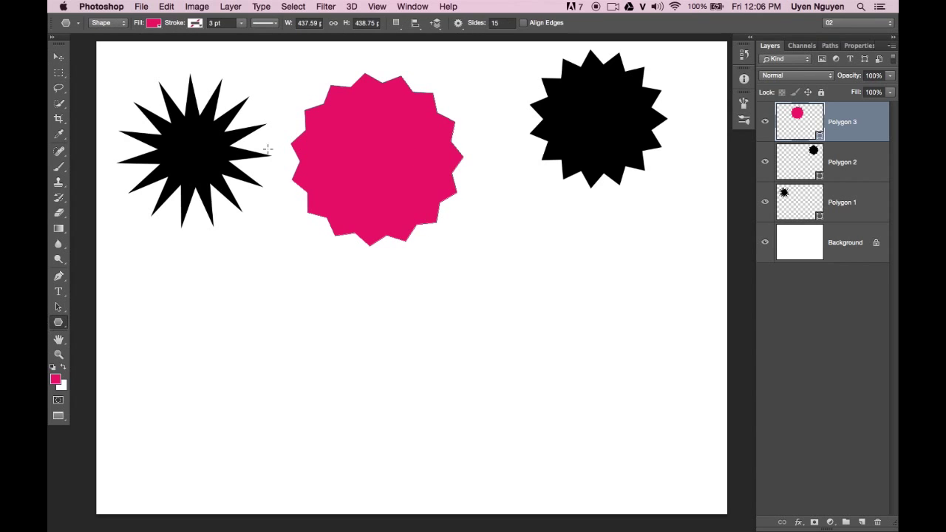
click(459, 23)
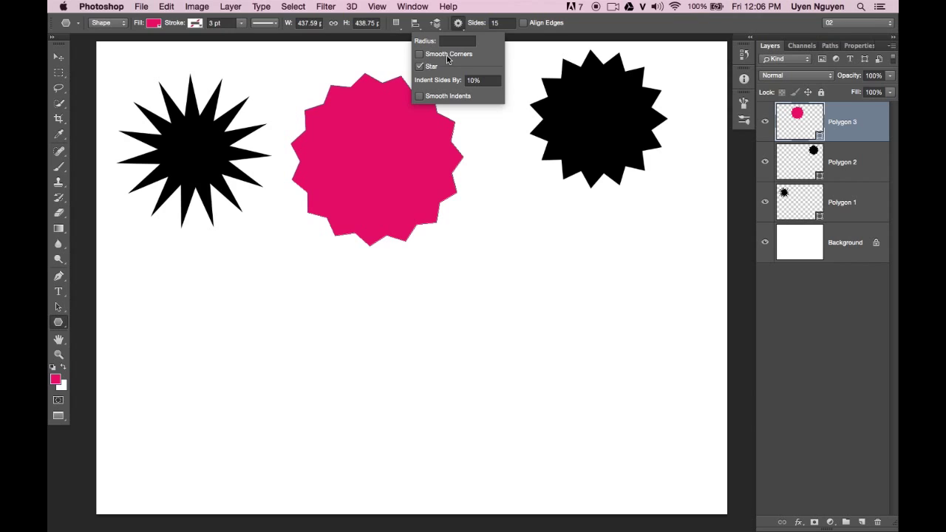
click(456, 57)
click(546, 10)
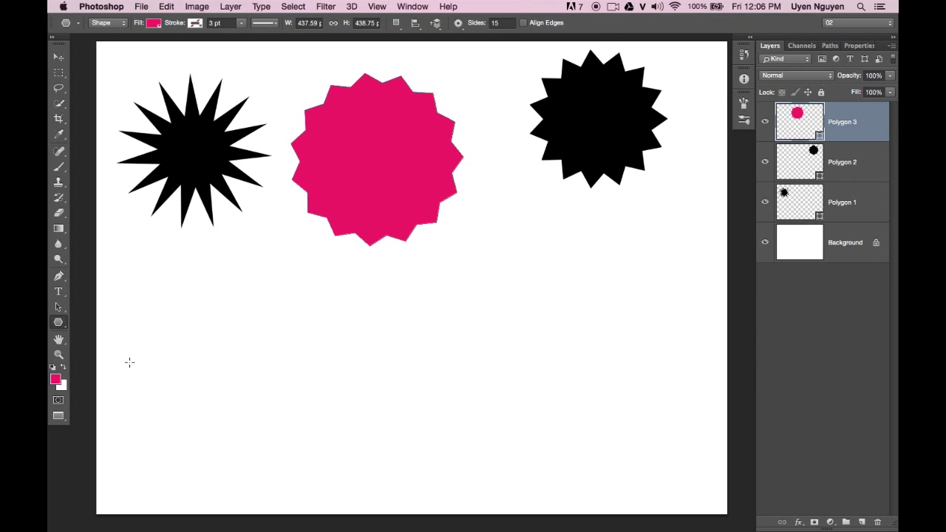
drag(146, 296, 215, 321)
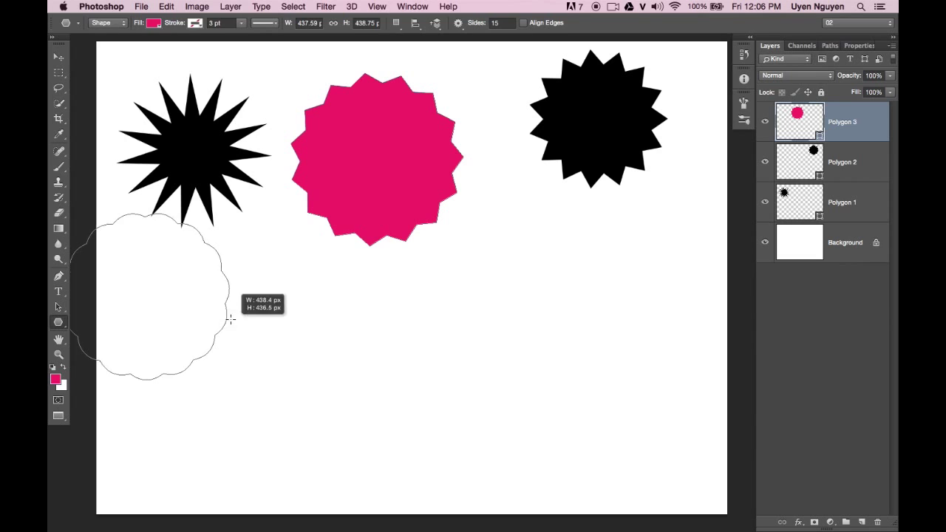
drag(216, 321, 230, 317)
key(v)
drag(176, 284, 280, 311)
scroll(276, 261, up, 3)
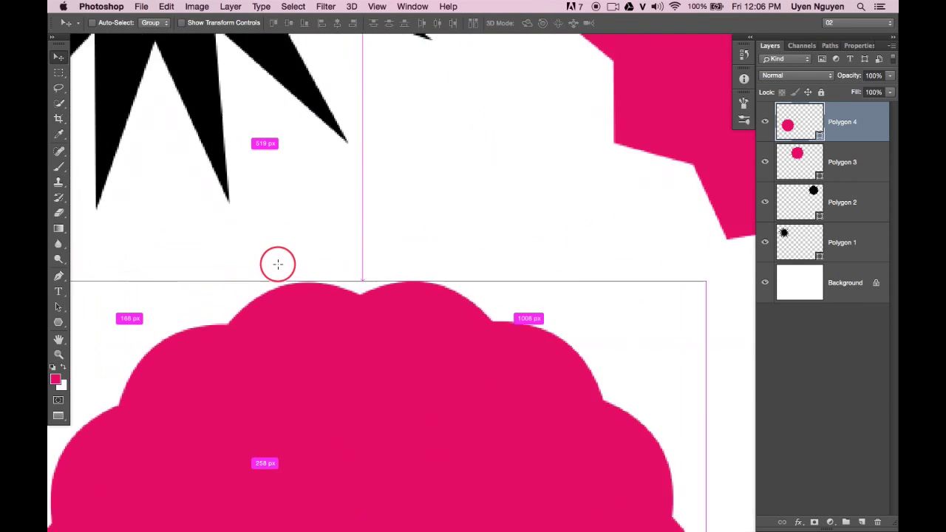
scroll(288, 270, up, 2)
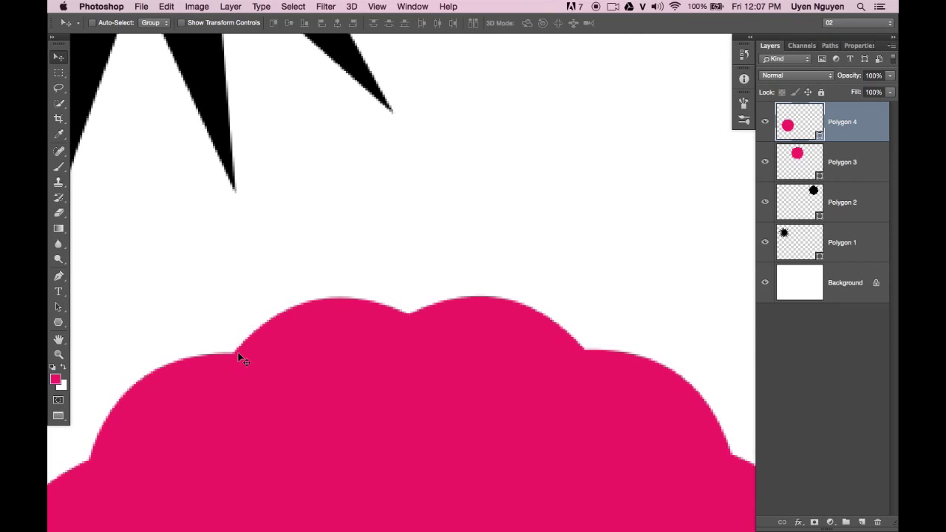
key(super+0)
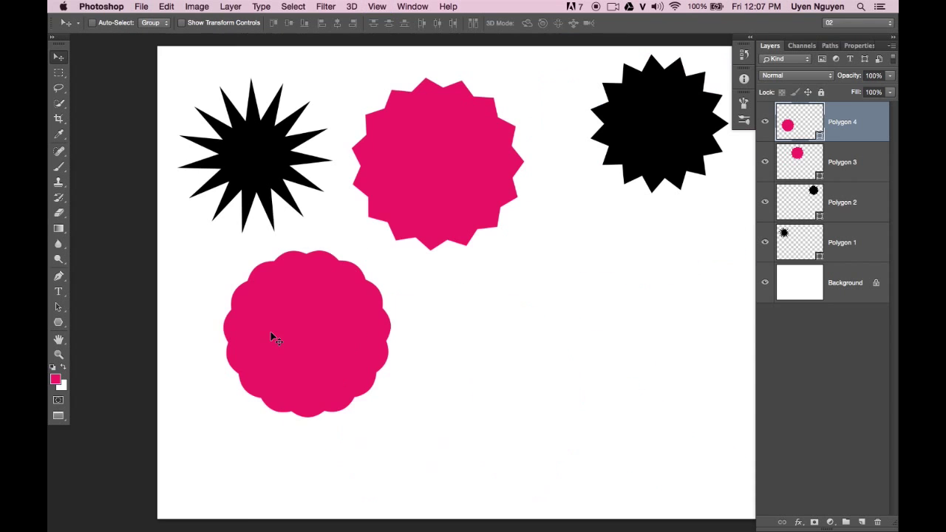
key(BackSpace)
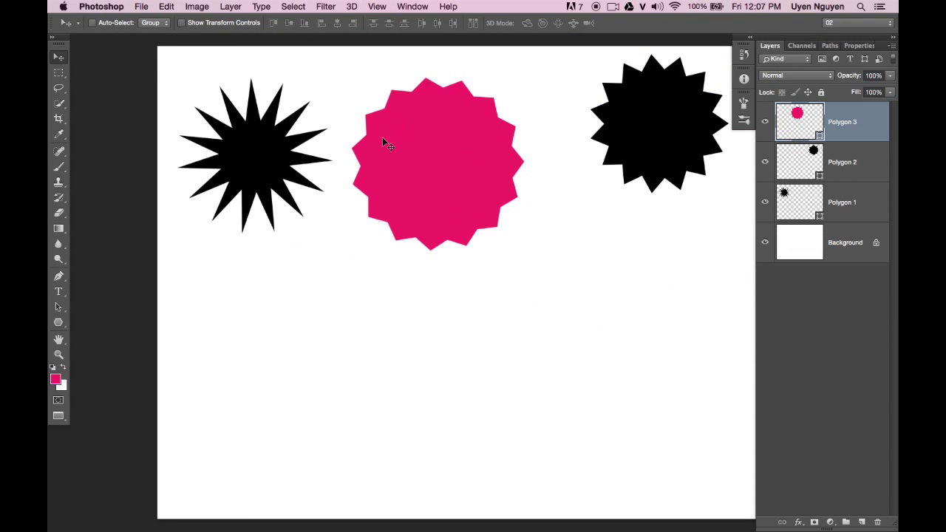
Set the star indent to 20% and draw a pink scalloped 15-point star.
click(58, 323)
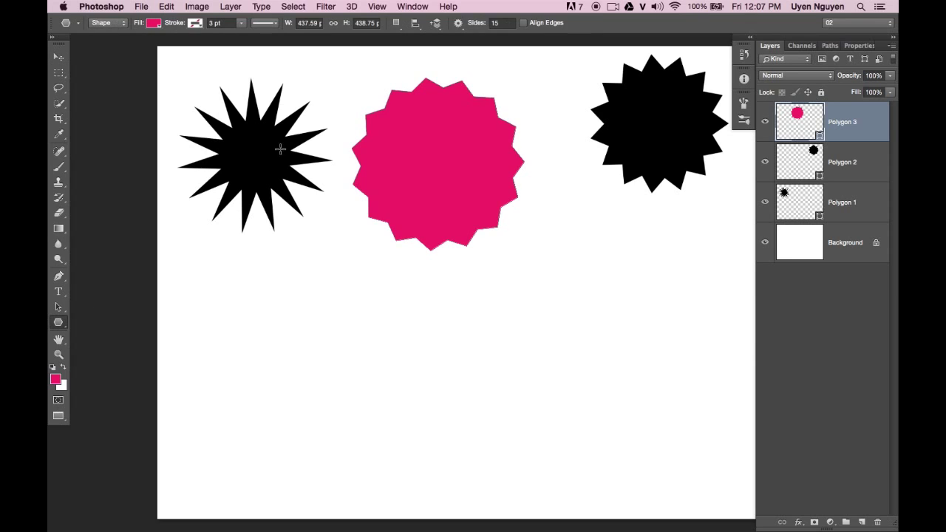
click(459, 23)
click(461, 80)
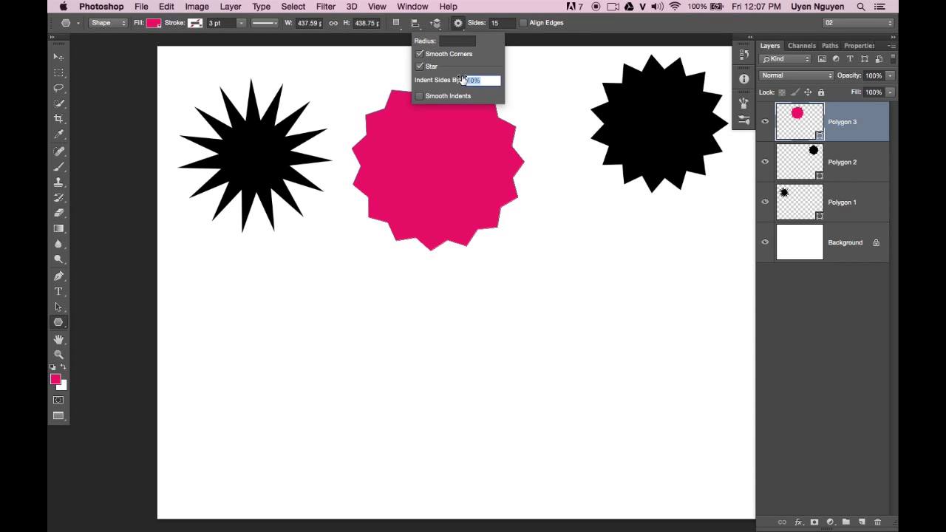
key(BackSpace)
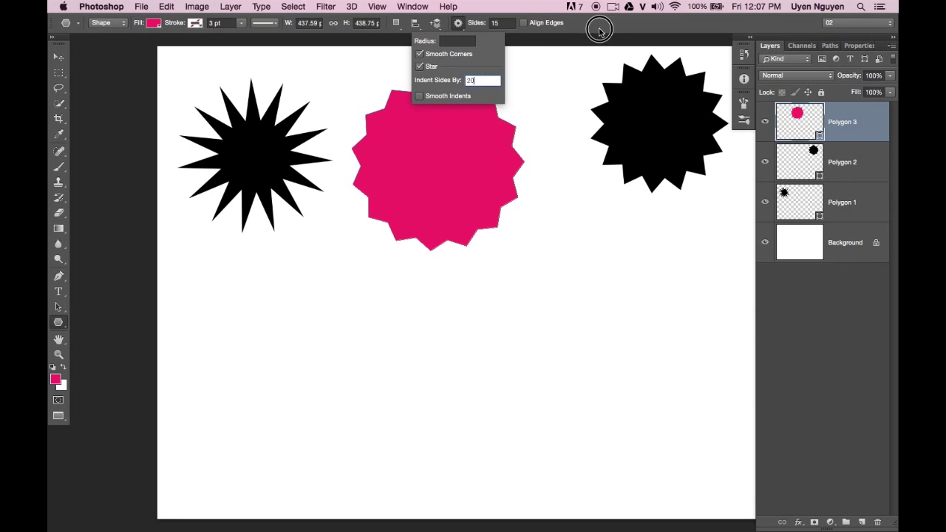
key(Return)
mouse_move(619, 233)
mouse_down()
mouse_move(684, 274)
mouse_move(683, 266)
mouse_up()
Zoom out and nudge the scalloped star right and down below the top row.
key(v)
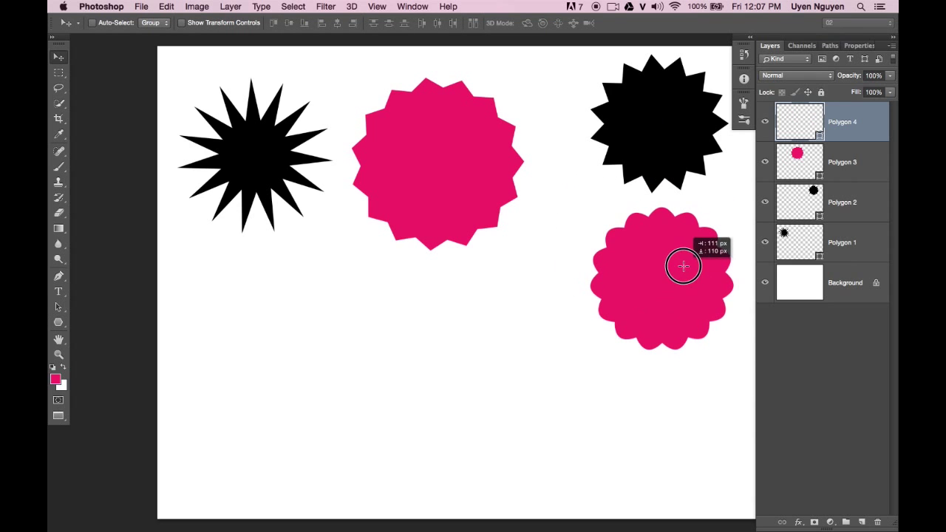
scroll(623, 169, up, 2)
scroll(675, 232, up, 3)
scroll(517, 229, up, 3)
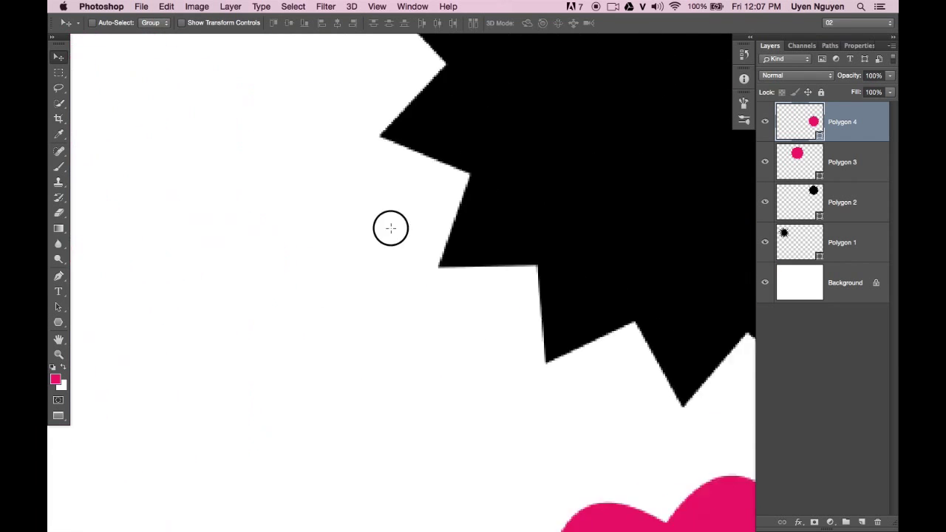
scroll(391, 228, right, 5)
scroll(390, 228, down, 2)
scroll(517, 222, down, 2)
scroll(517, 199, down, 1)
scroll(443, 215, down, 1)
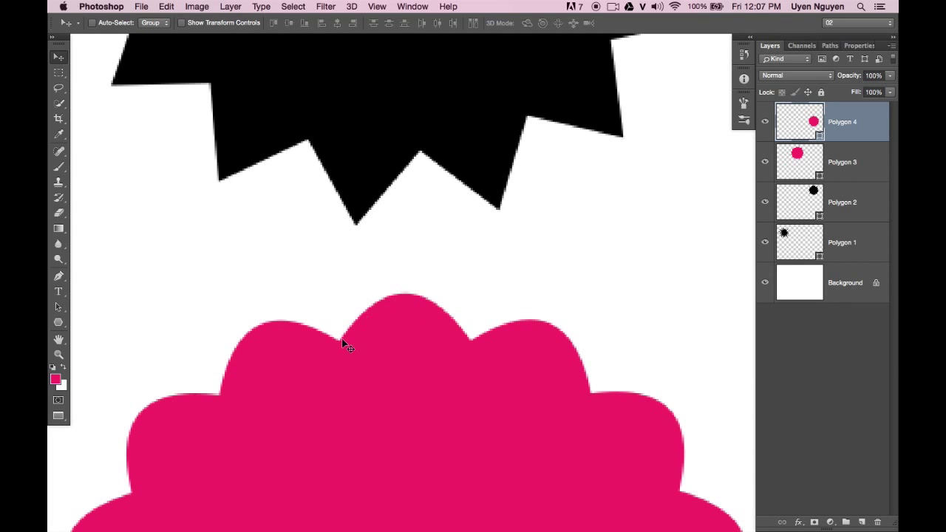
key(ctrl+minus)
key(ctrl+minus)
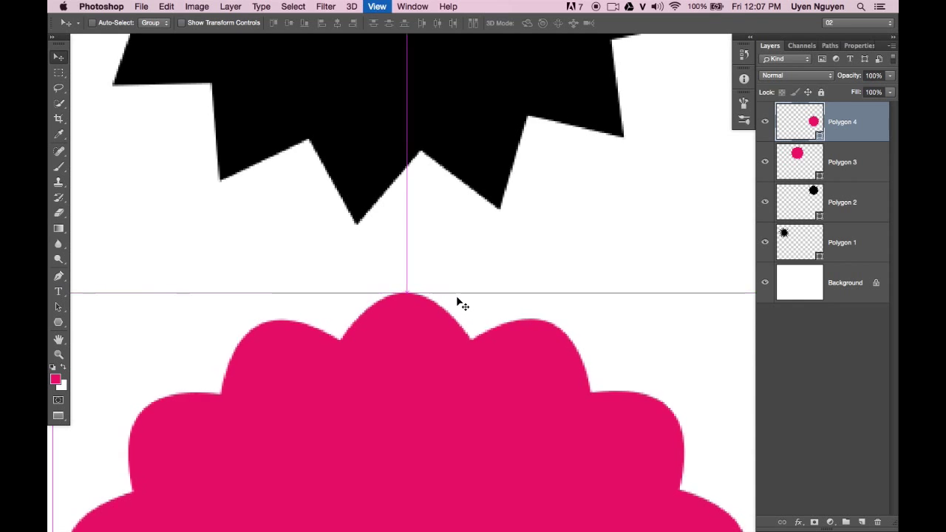
scroll(532, 244, down, 5)
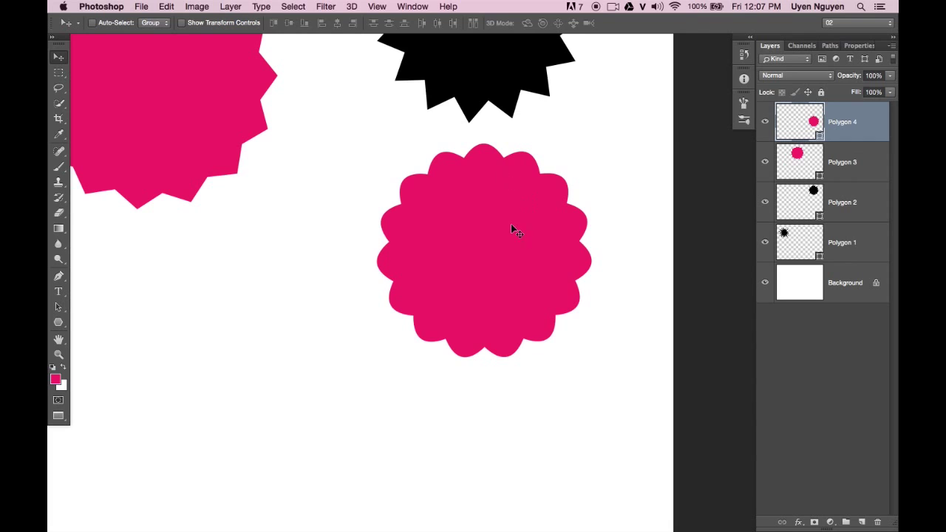
drag(515, 221, 546, 240)
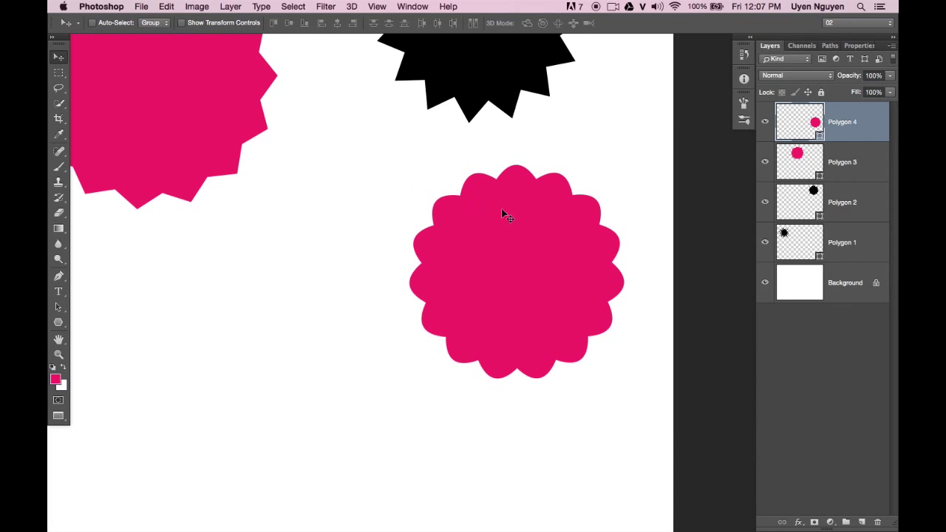
scroll(502, 214, down, 3)
scroll(502, 214, left, 1)
Turn on Smooth Indents in the polygon star options.
click(58, 323)
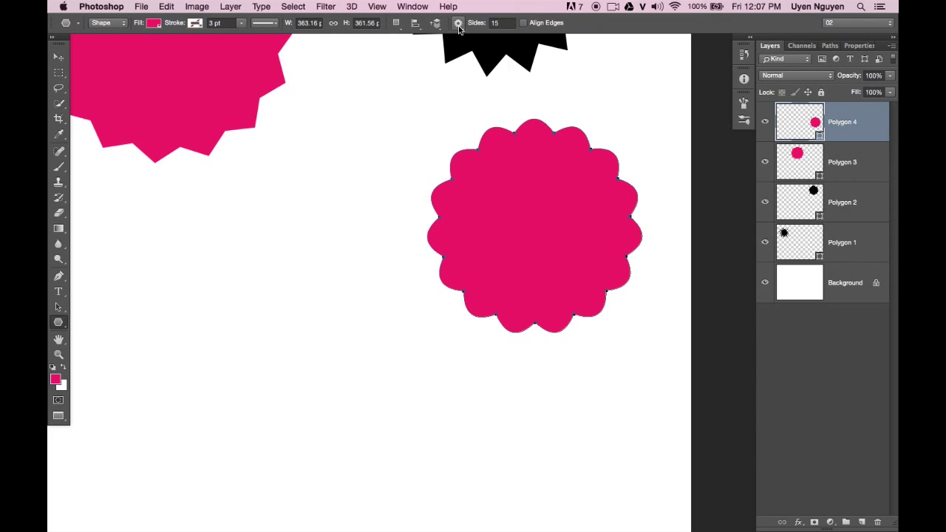
click(458, 25)
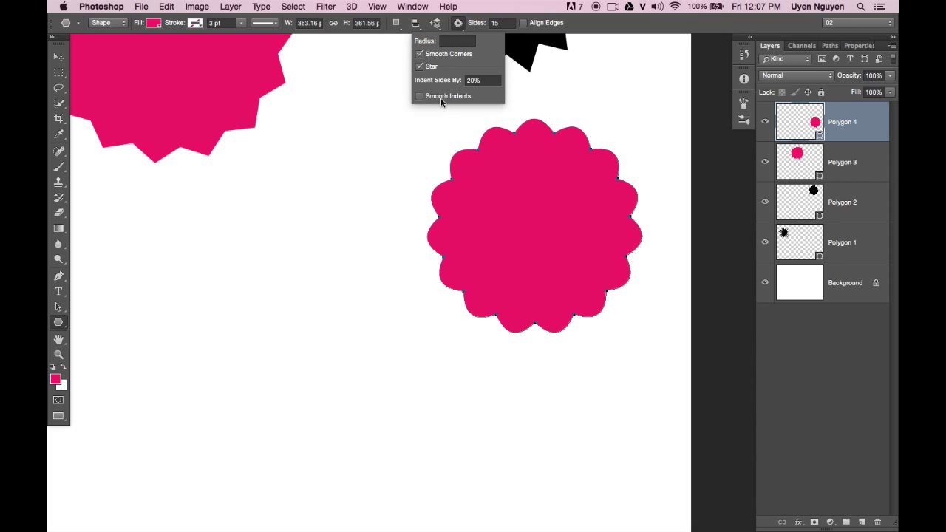
click(419, 96)
click(629, 36)
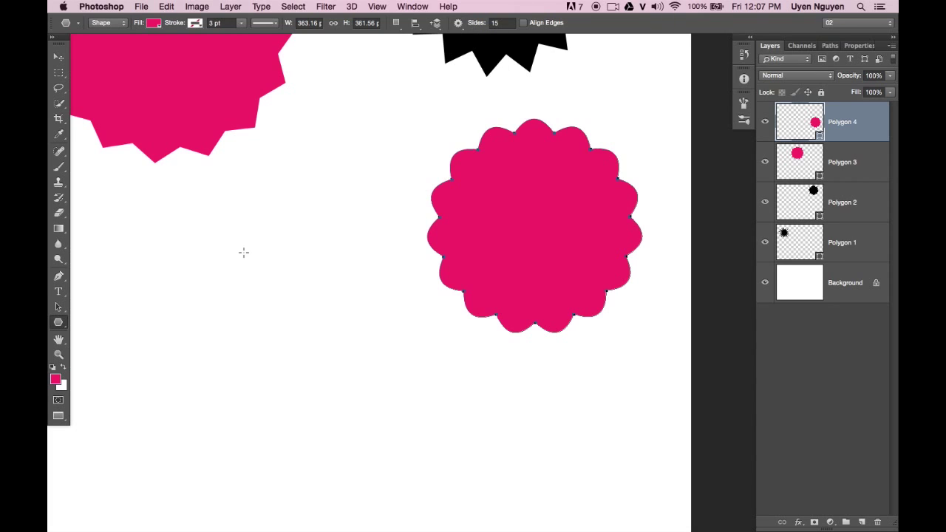
Draw a pink wavy smooth-indented star and move it to the lower left.
mouse_move(230, 239)
mouse_down()
mouse_move(348, 294)
mouse_move(362, 276)
mouse_up()
key(v)
drag(294, 251, 365, 321)
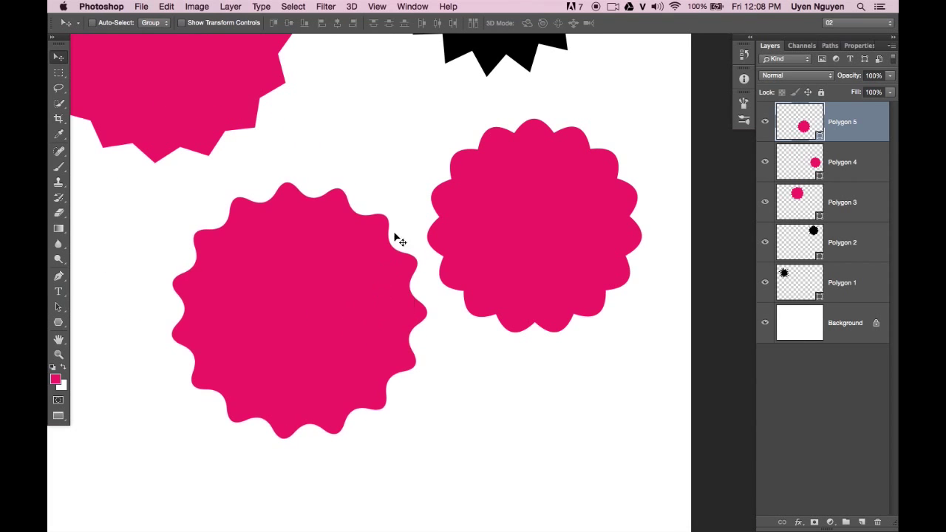
scroll(397, 239, up, 5)
drag(514, 215, 514, 214)
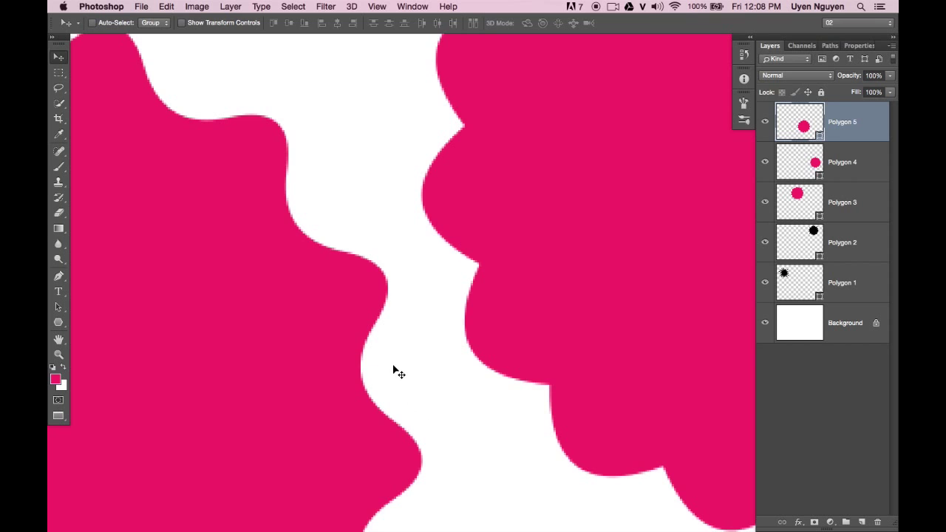
key(super+0)
mouse_move(392, 368)
mouse_down()
mouse_move(408, 316)
mouse_move(239, 312)
mouse_up()
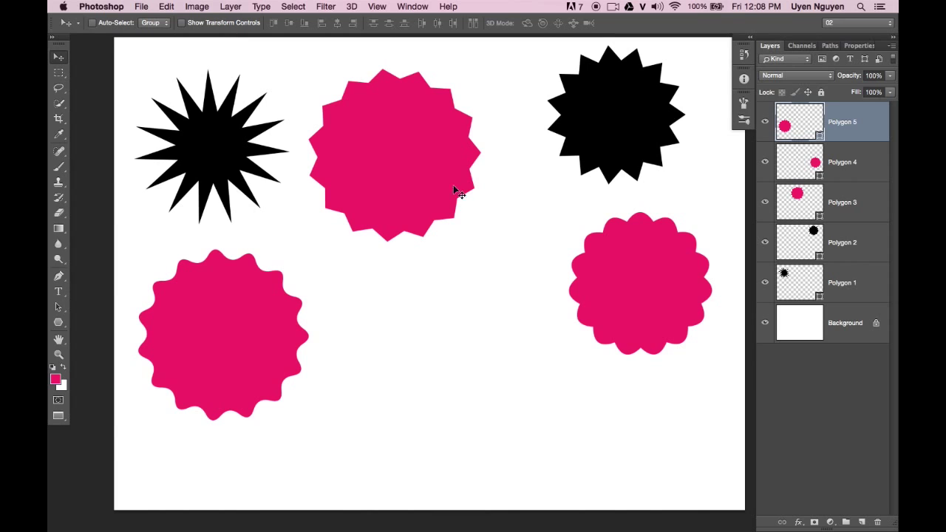
Turn off Smooth Corners and draw a star with sharp tips and rounded indents, moved right.
drag(58, 322, 92, 354)
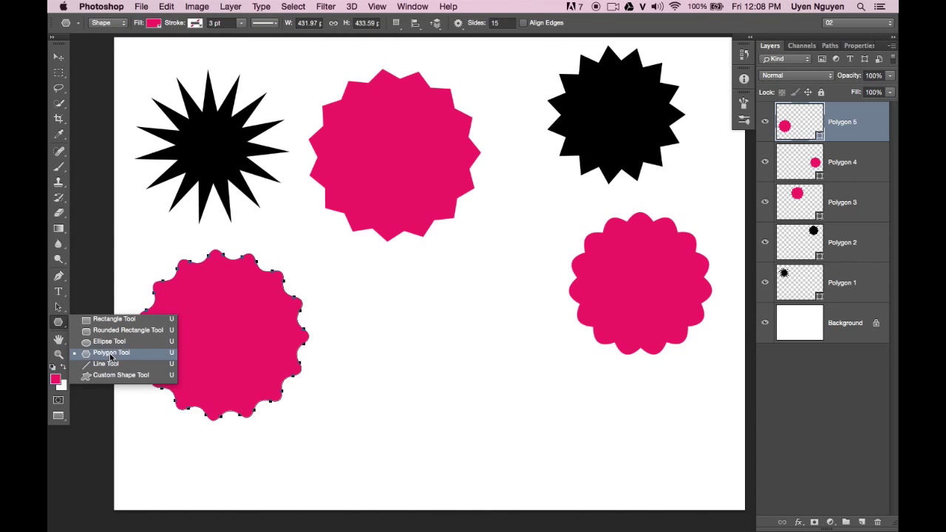
click(458, 23)
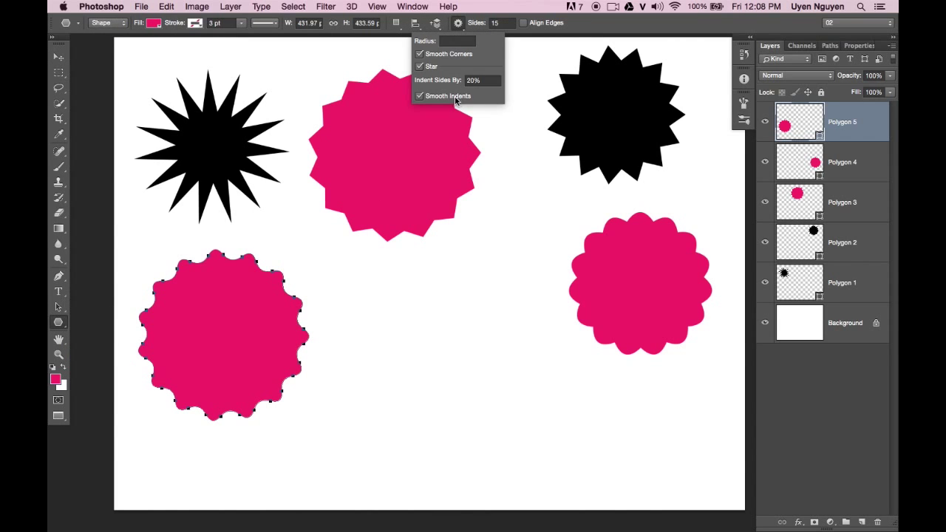
click(419, 54)
click(597, 29)
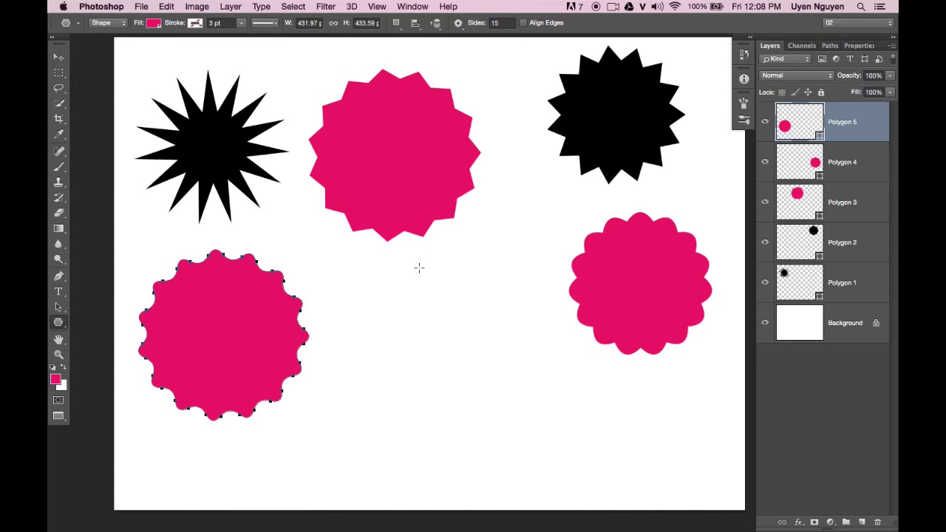
drag(394, 327, 466, 357)
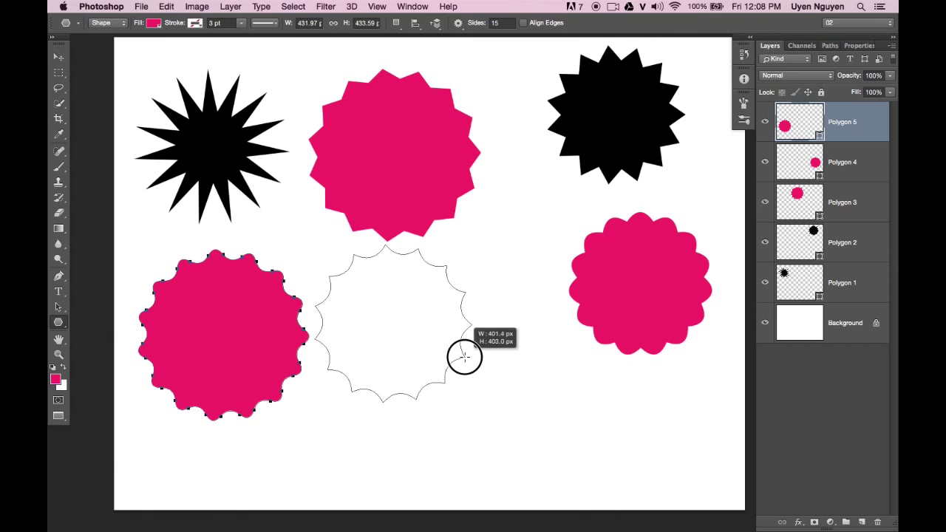
key(v)
drag(422, 306, 465, 320)
Select the Polygon 5 wavy star and bring it fully into view.
scroll(560, 296, up, 3)
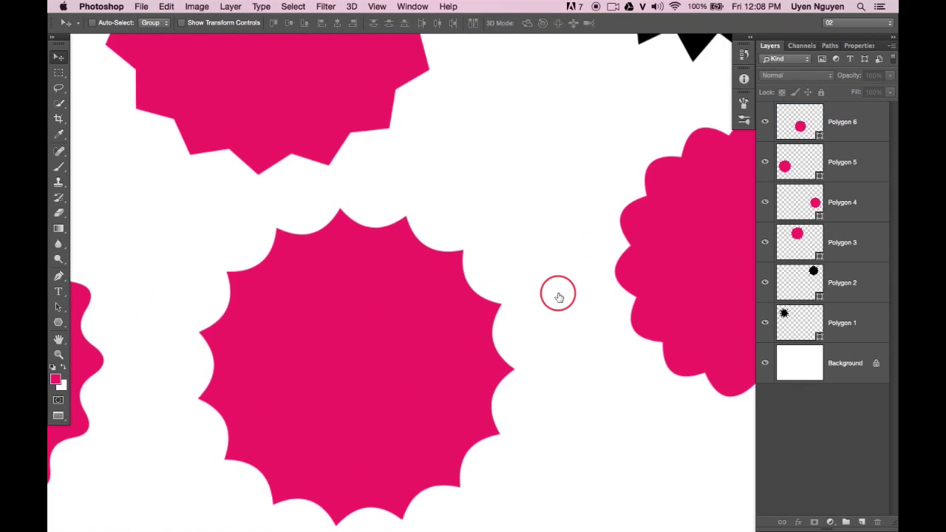
scroll(551, 297, down, 1)
scroll(553, 296, up, 1)
scroll(547, 294, down, 2)
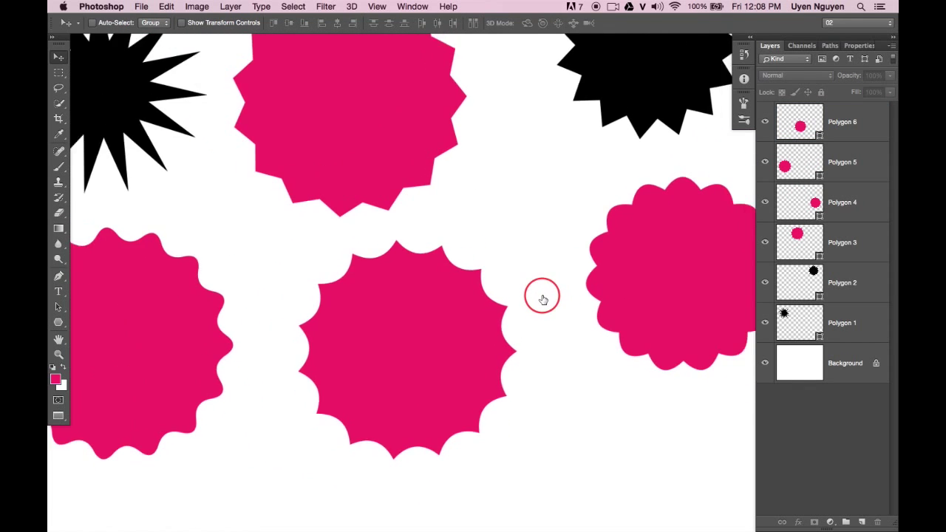
drag(368, 322, 532, 286)
ctrl+click(361, 298)
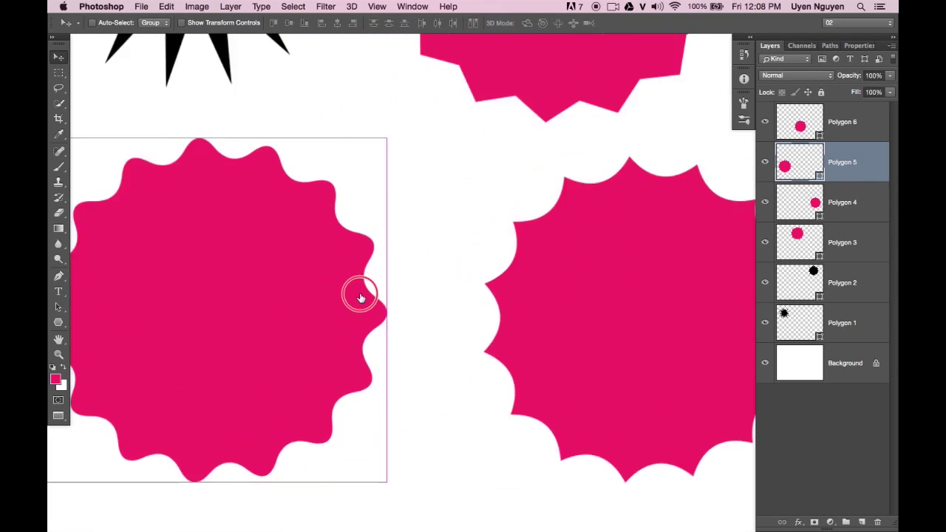
mouse_move(372, 261)
mouse_down()
mouse_move(500, 224)
mouse_move(515, 234)
mouse_up()
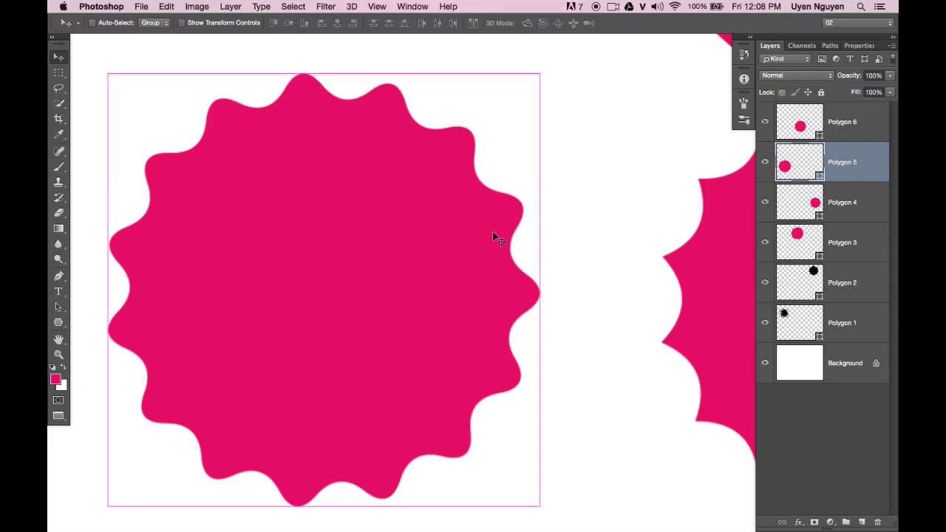
Duplicate the wavy star and shrink the copy to about 87%.
key(ctrl+c)
key(ctrl+v)
key(ctrl+t)
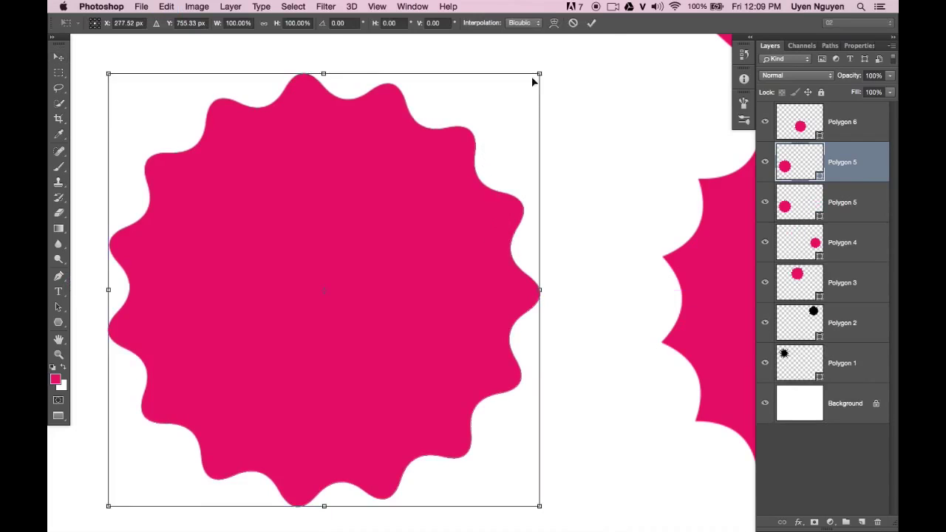
mouse_move(540, 74)
mouse_down()
mouse_move(507, 107)
mouse_move(511, 100)
mouse_up()
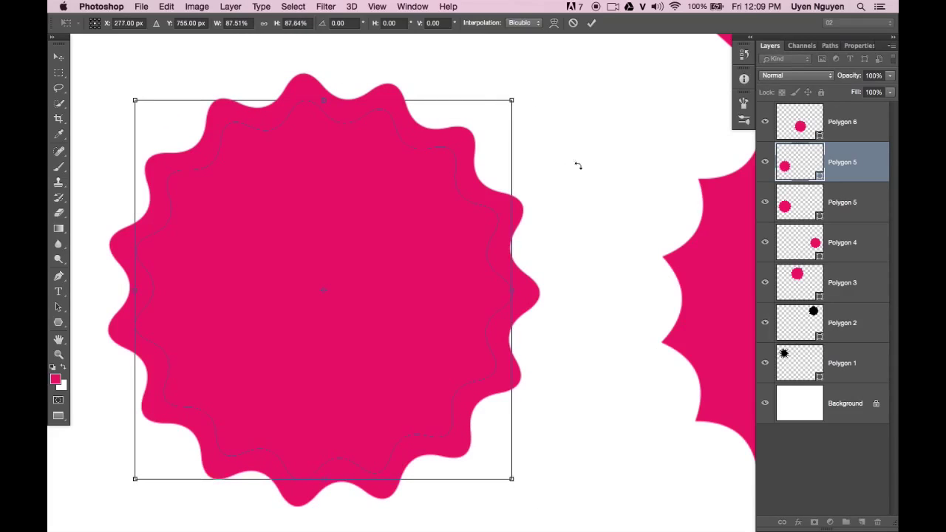
key(Return)
Give the star copy a white 3 px stroke layer style.
double_click(870, 165)
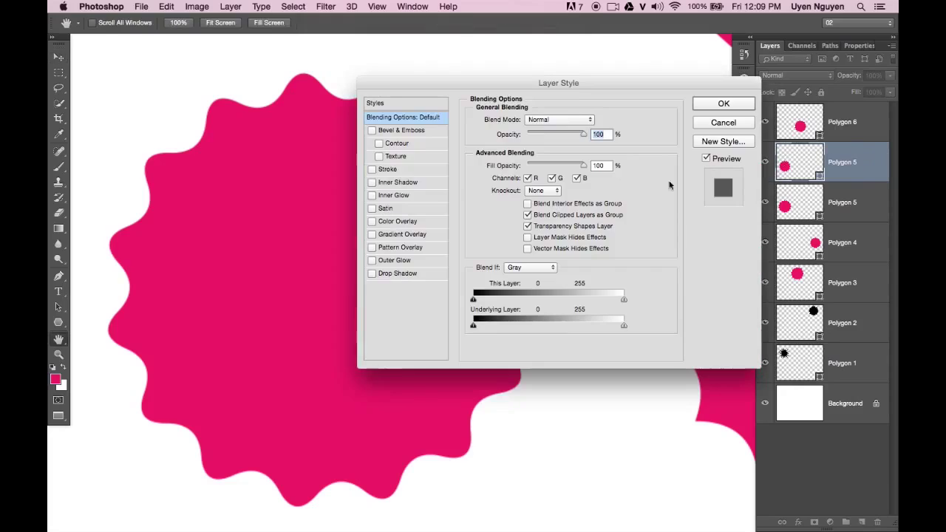
click(388, 169)
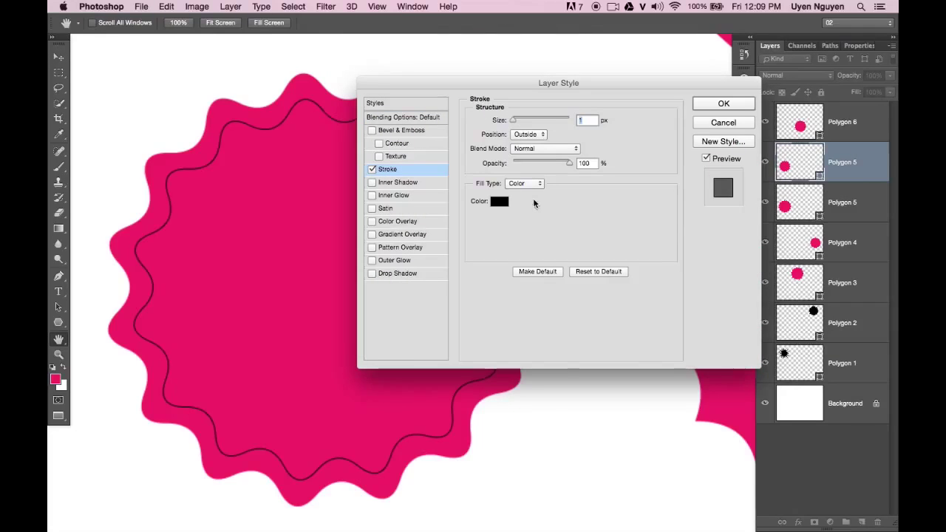
click(499, 201)
drag(591, 166, 537, 143)
click(813, 145)
drag(512, 120, 513, 119)
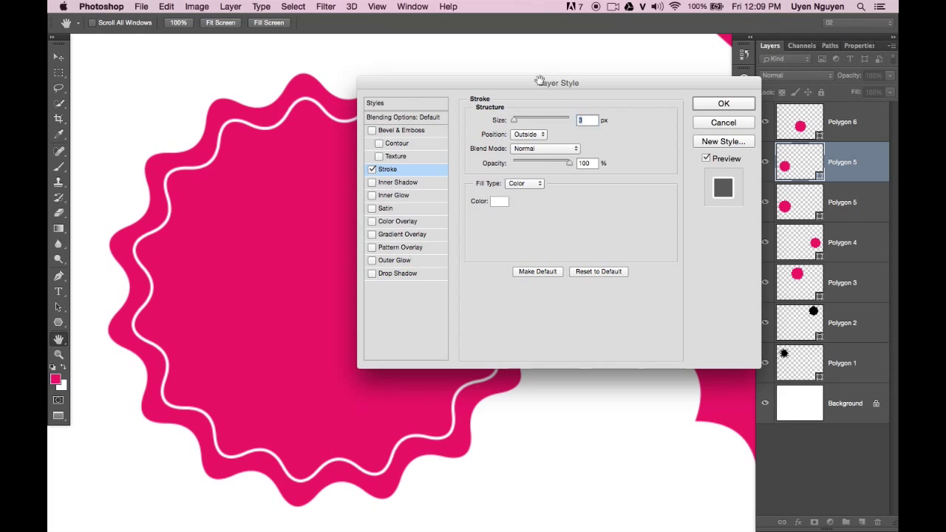
click(724, 103)
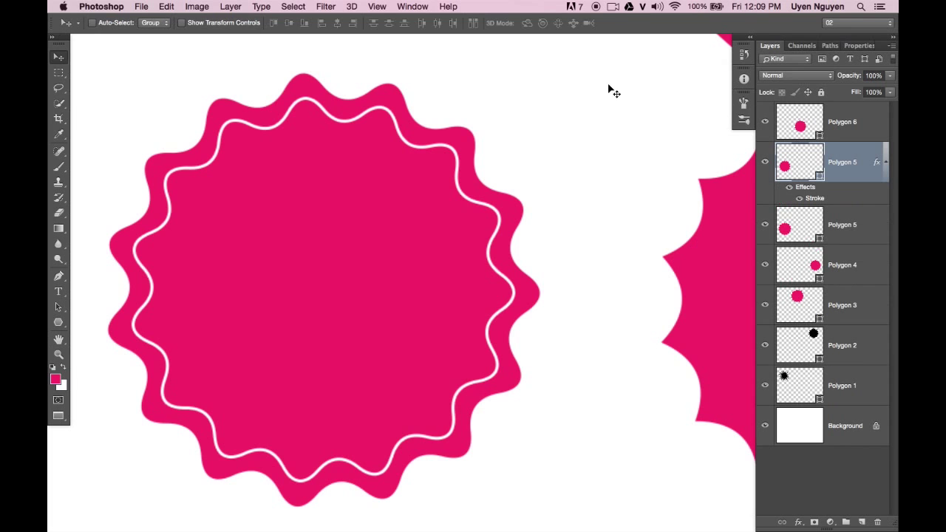
Scale the outlined star up to about 105% and fit the document on screen.
key(ctrl+t)
drag(511, 100, 522, 91)
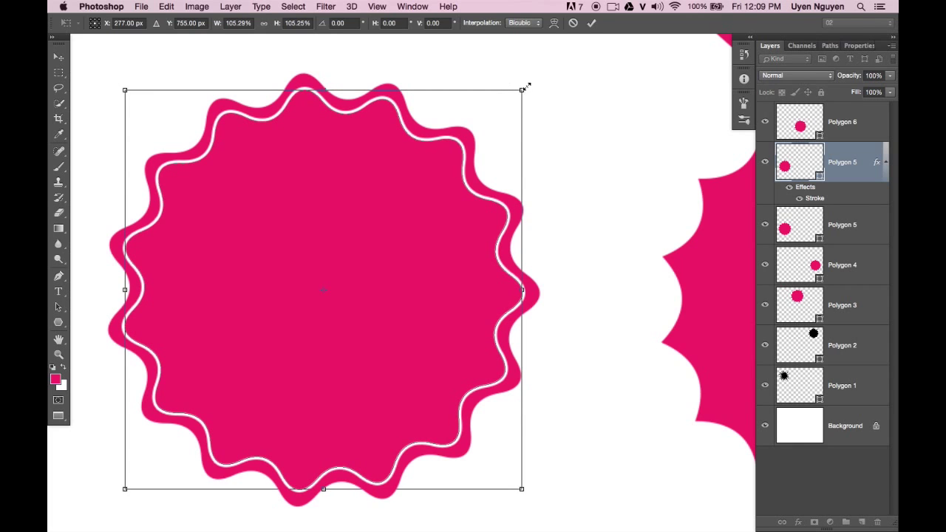
key(Return)
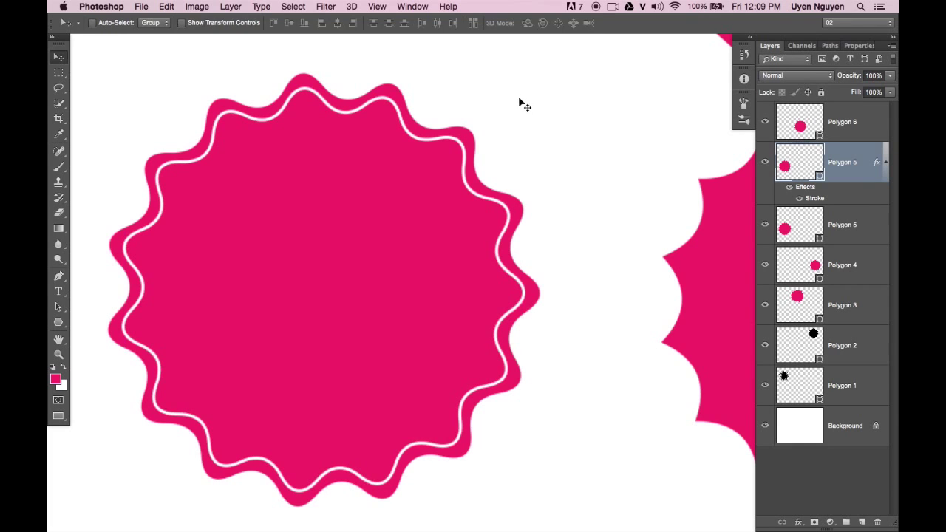
key(ctrl+0)
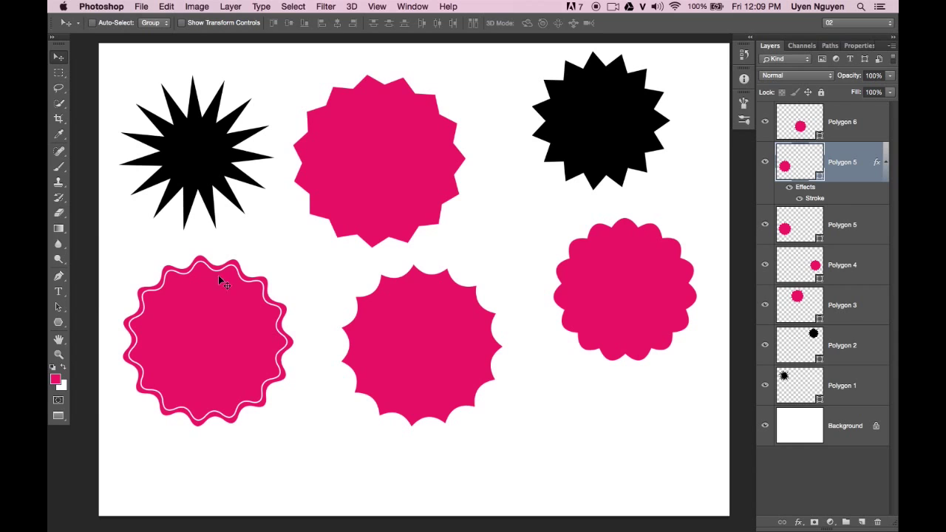
Select the scalloped pink Polygon 4 badge's path with the Path Selection tool.
click(58, 322)
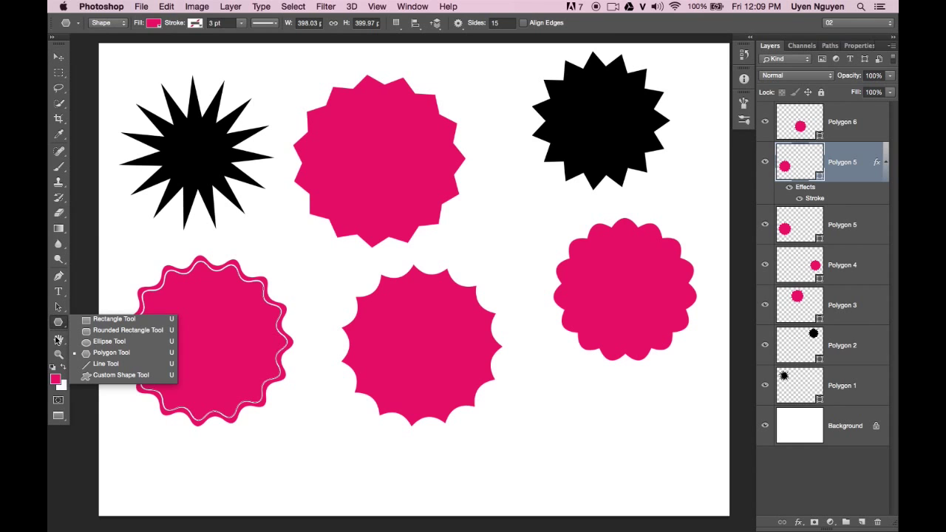
key(Escape)
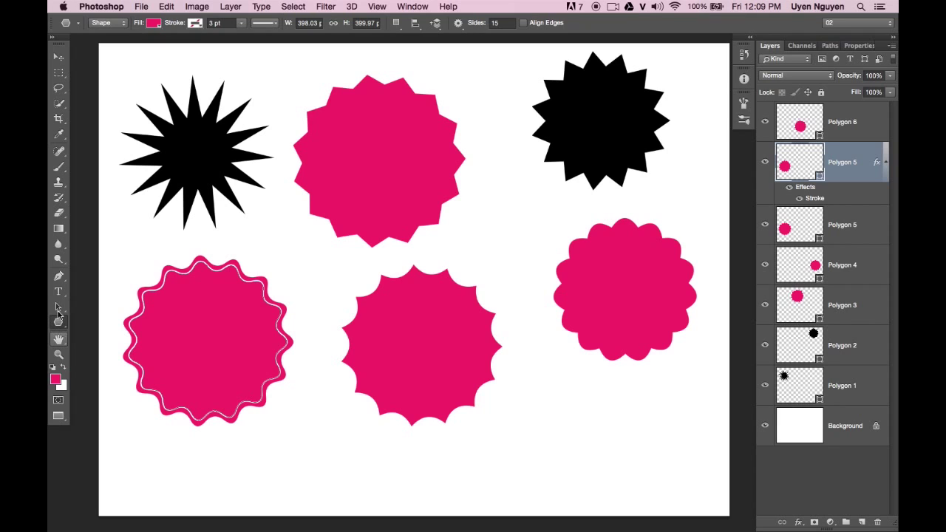
click(56, 308)
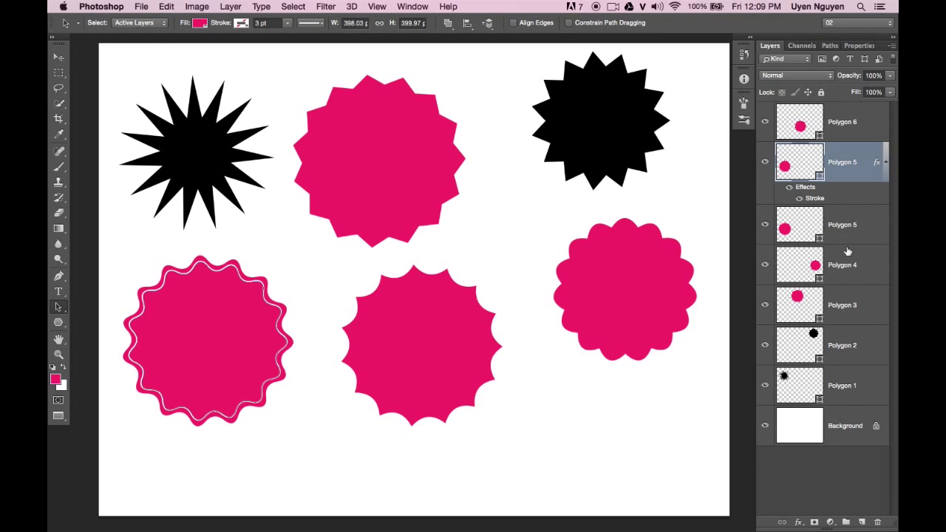
click(885, 162)
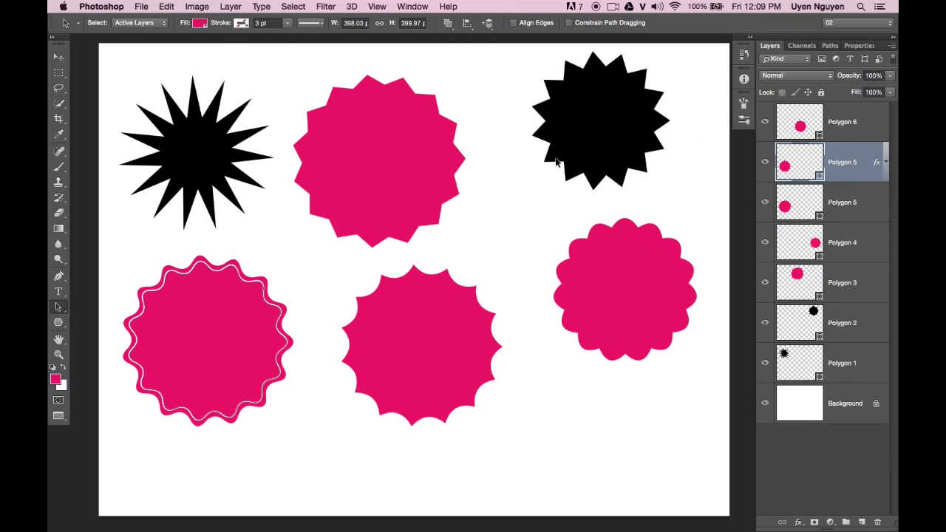
click(637, 290)
click(765, 243)
click(765, 242)
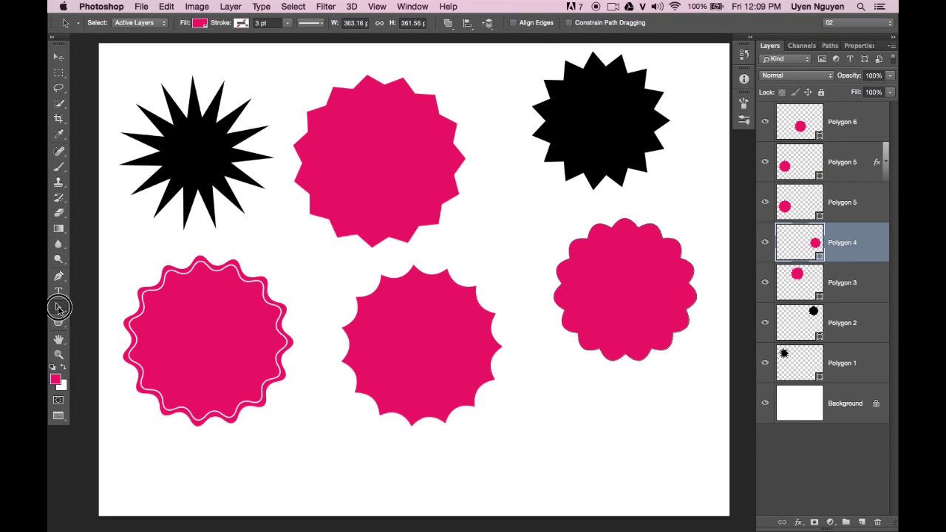
click(660, 230)
Define the selected path as a custom shape named Shape 3.
click(166, 6)
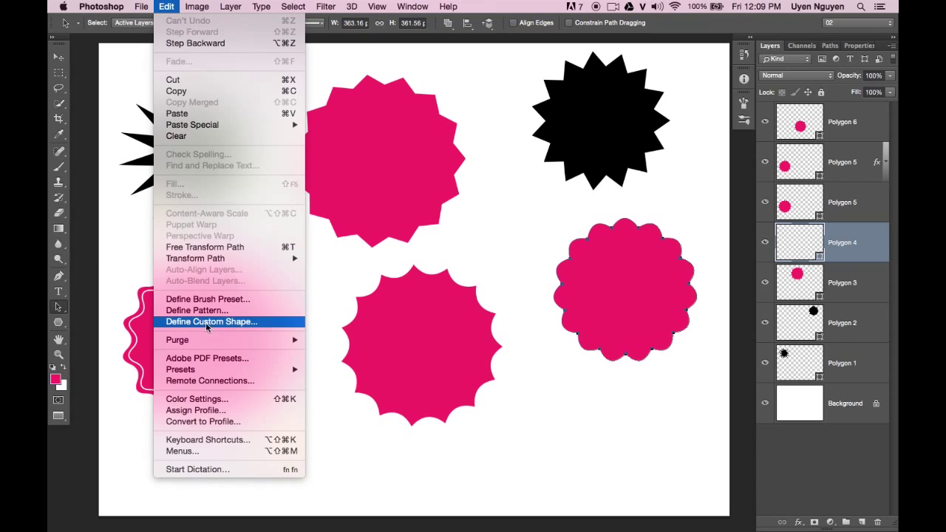
click(214, 322)
click(680, 233)
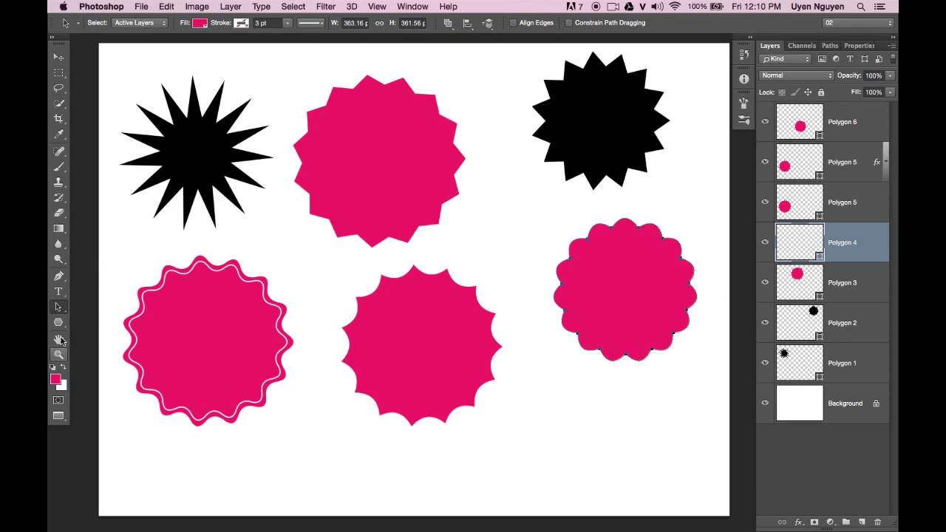
drag(64, 326, 96, 381)
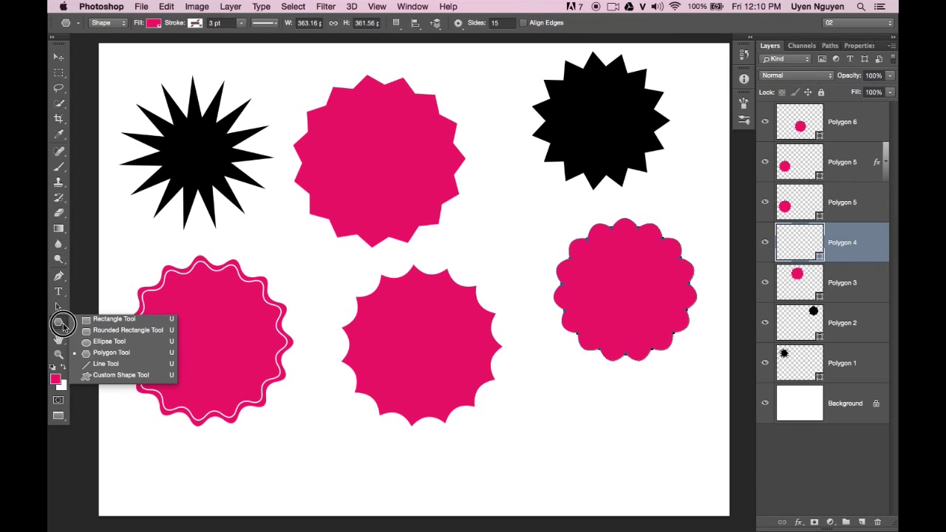
Draw two small scalloped badges with the new Shape 3 custom shape.
click(96, 380)
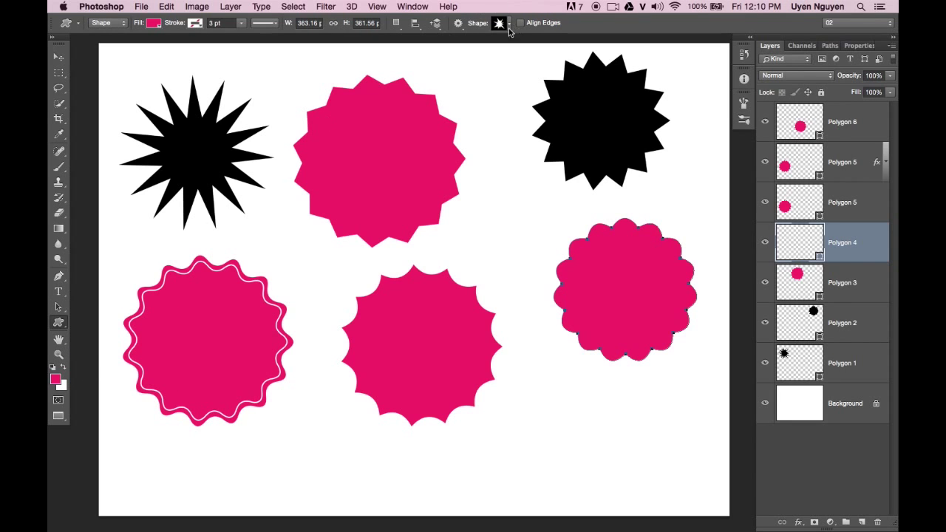
click(508, 24)
click(397, 246)
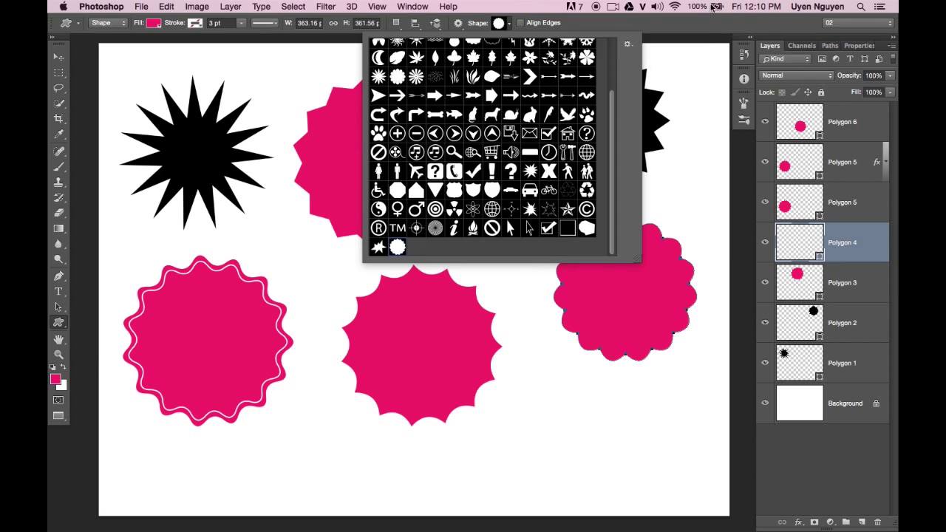
click(574, 148)
scroll(528, 197, down, 2)
scroll(444, 259, down, 4)
drag(308, 289, 363, 328)
mouse_move(546, 226)
mouse_down()
mouse_move(648, 308)
mouse_move(641, 319)
mouse_up()
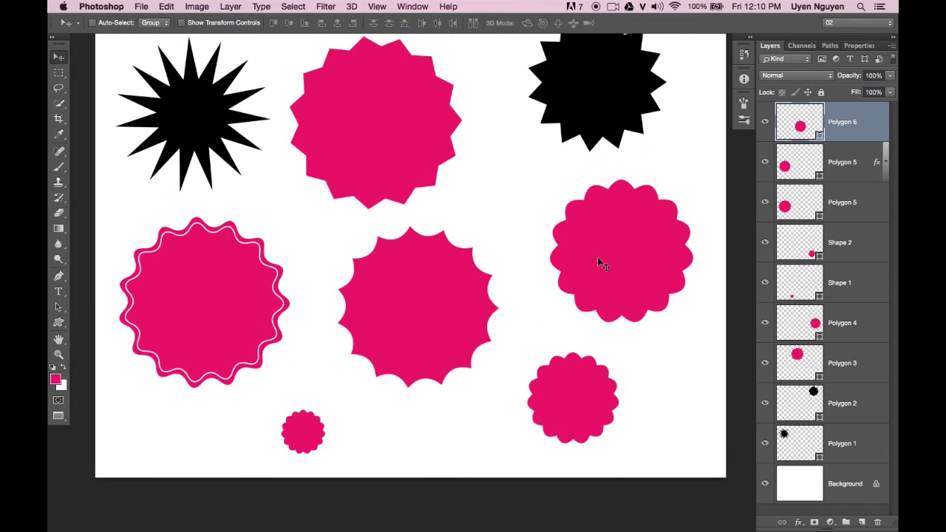
Zoom out, select all shape layers, and delete them, leaving only the Background.
key(ctrl+minus)
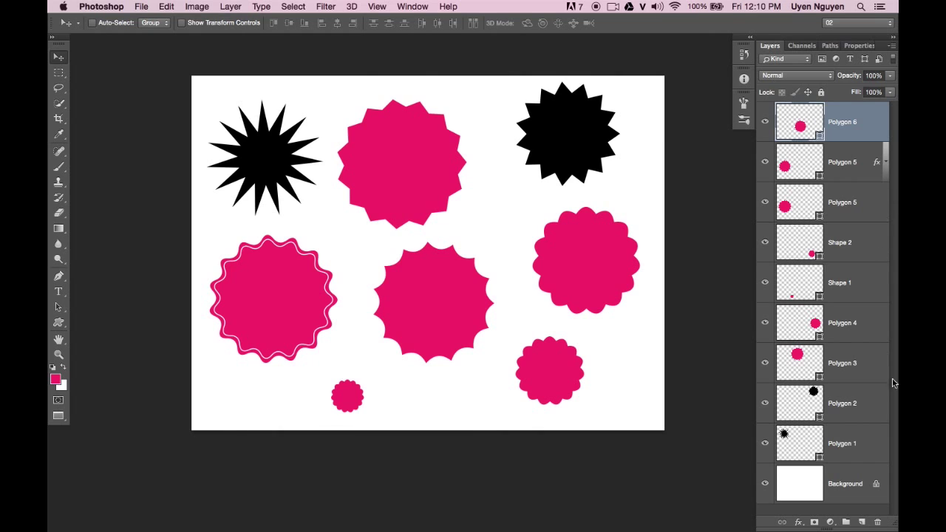
key(ctrl+alt+a)
key(Delete)
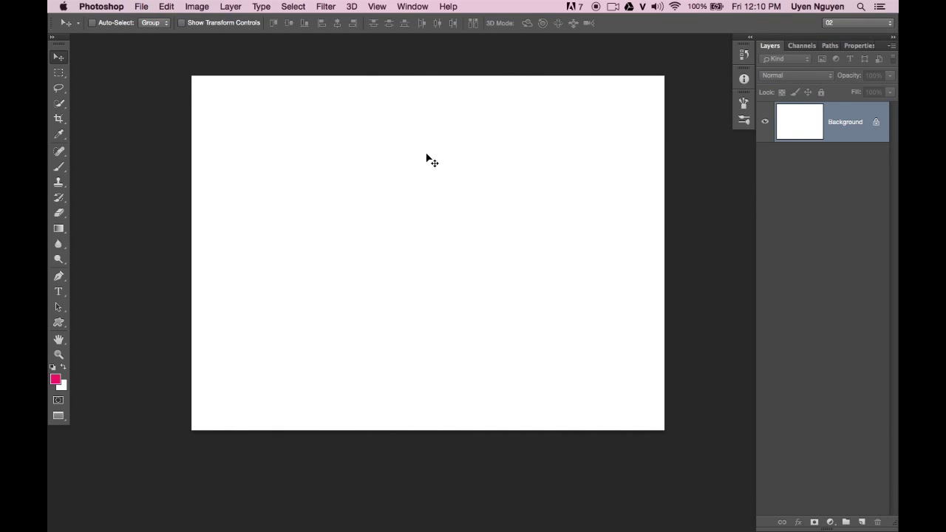
View the 2.jpg cupcake image at 400%, then back at 200%.
key(f)
click(317, 52)
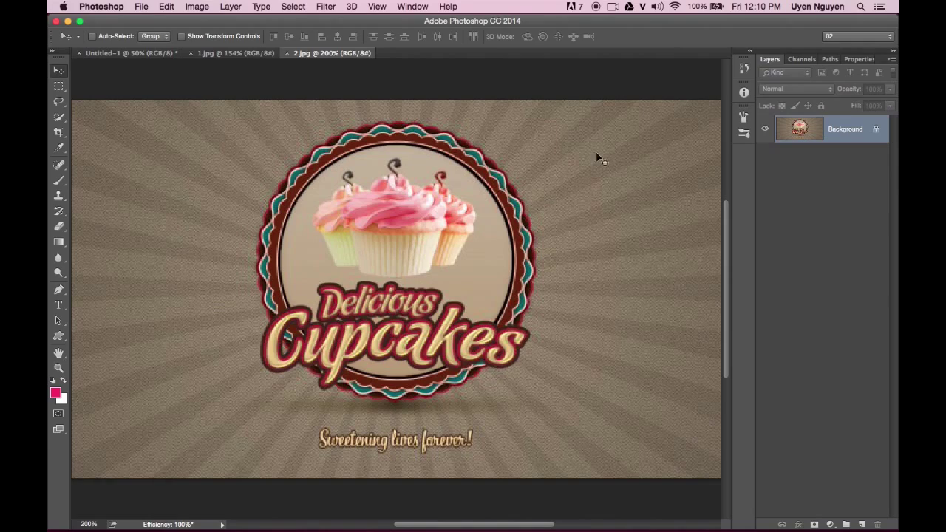
key(super+plus)
key(super+plus)
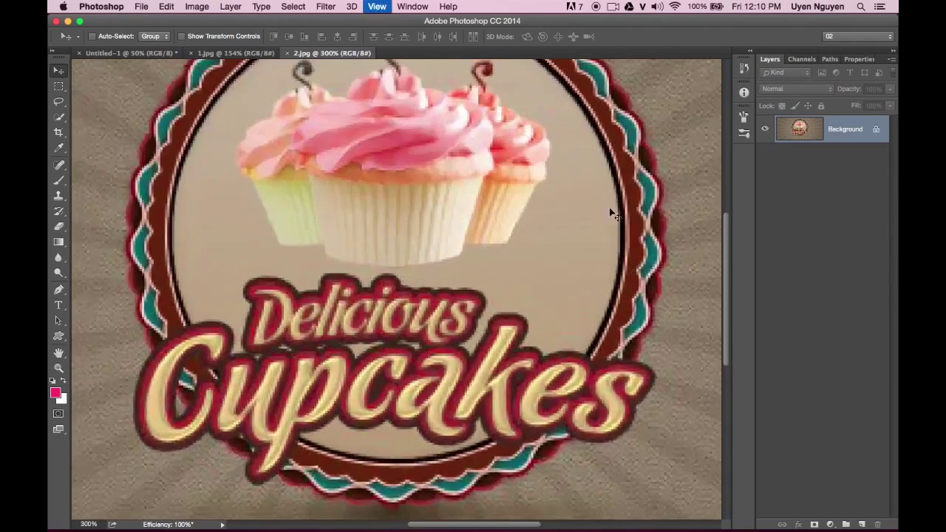
drag(562, 165, 488, 210)
key(super+minus)
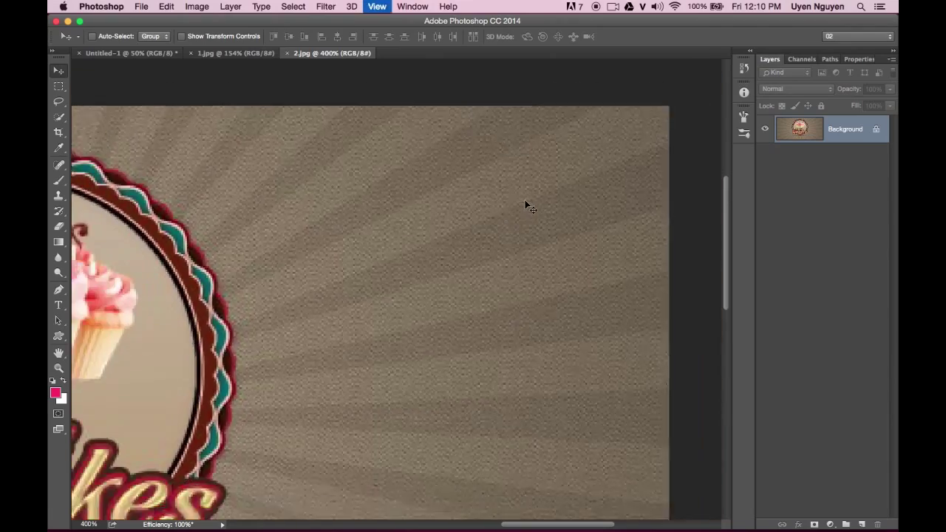
key(super+minus)
click(584, 183)
Pan across the cupcake logo's sunburst rays, then return to Untitled-1.
scroll(561, 184, left, 2)
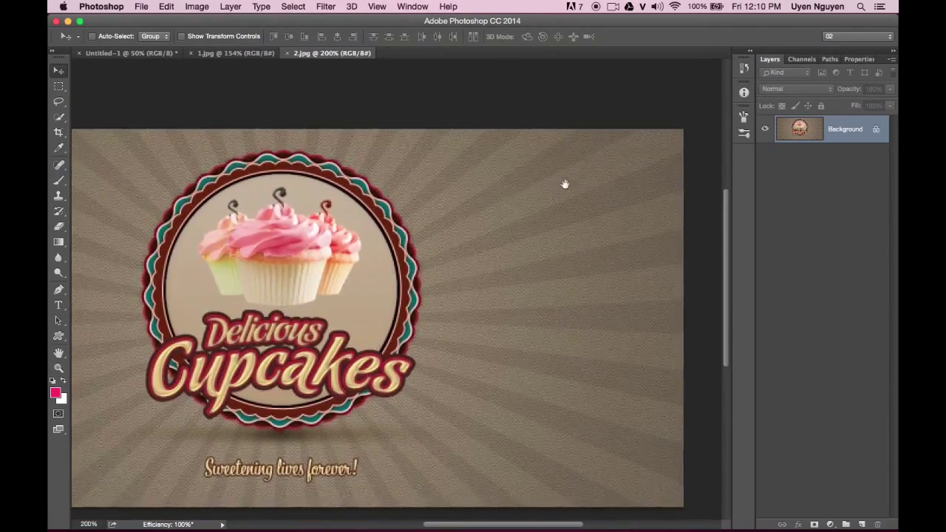
scroll(576, 185, left, 4)
scroll(605, 189, left, 3)
click(243, 263)
scroll(248, 252, left, 3)
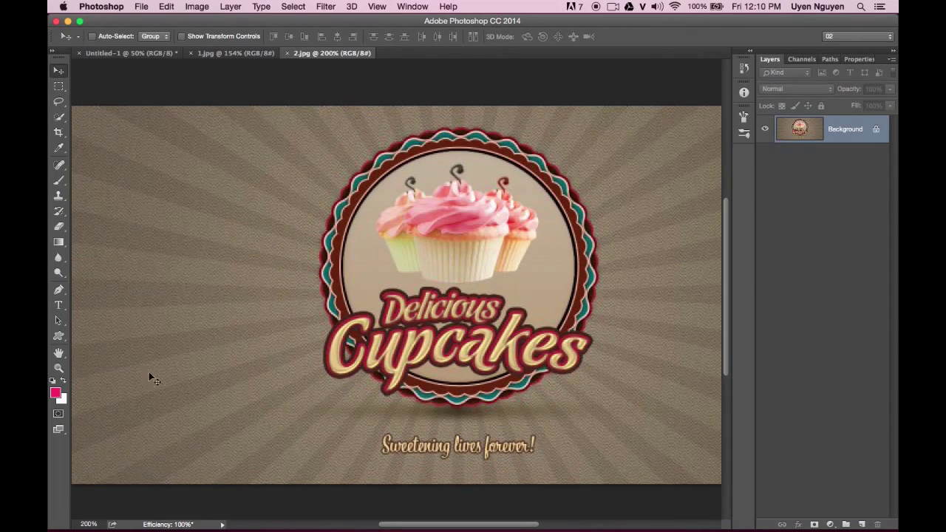
click(122, 53)
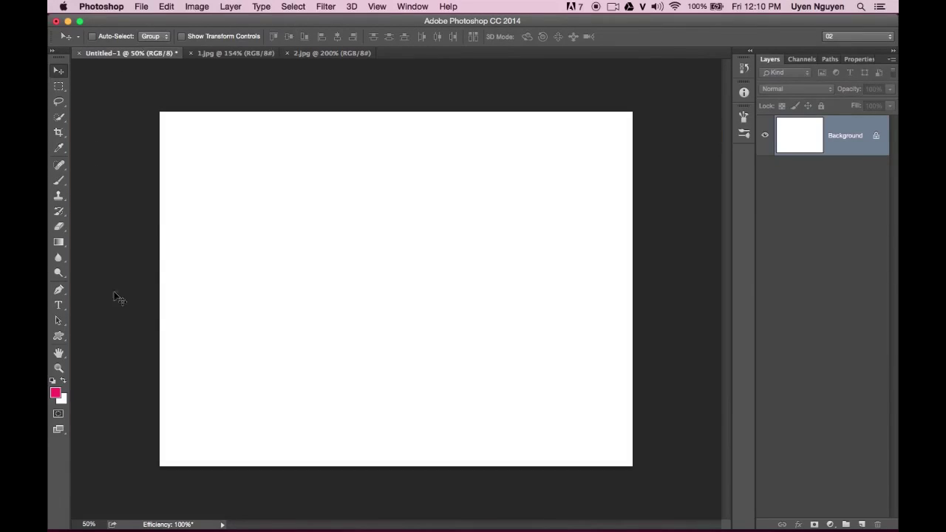
Set the background colour to light pink ffaed2, starting from the sampled existing pink.
click(62, 399)
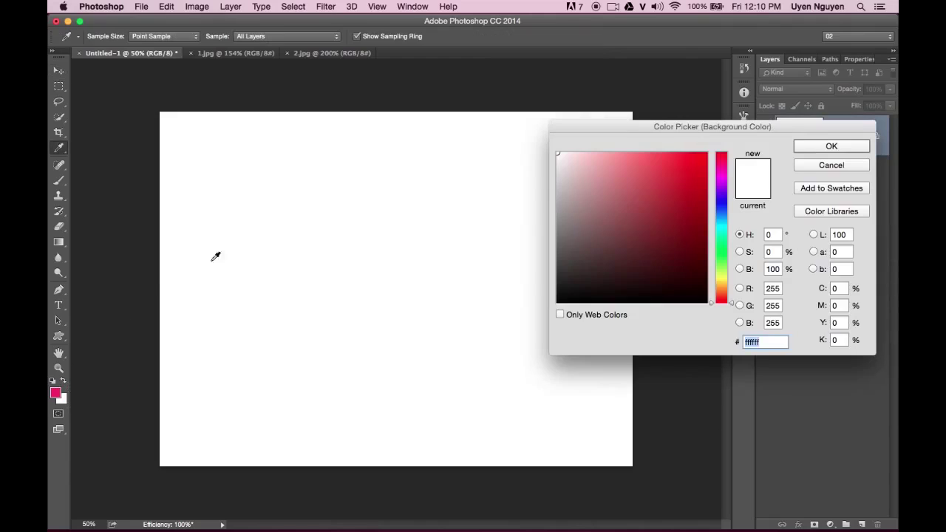
click(56, 392)
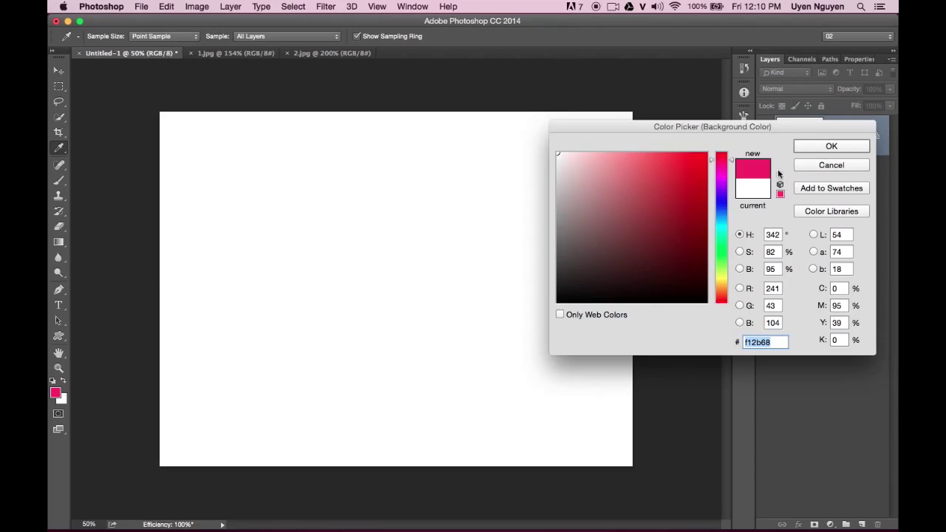
click(733, 164)
click(609, 154)
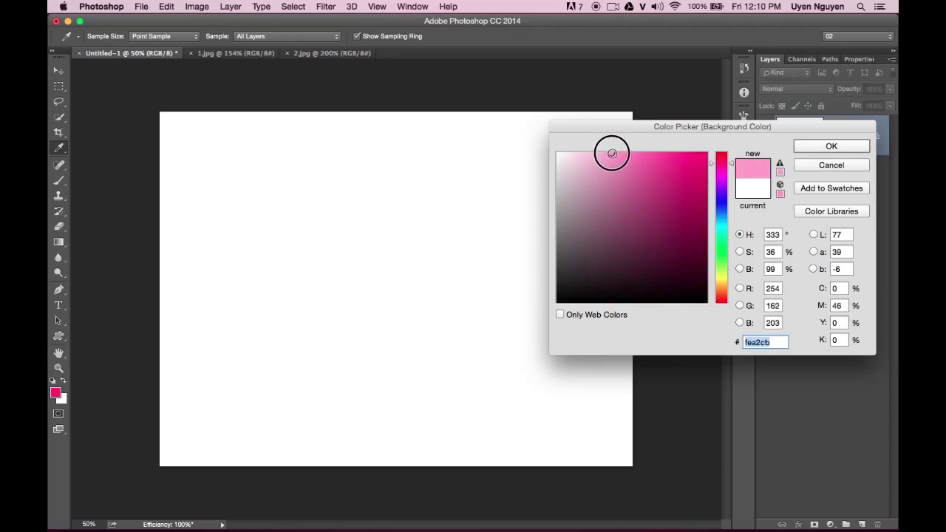
click(603, 152)
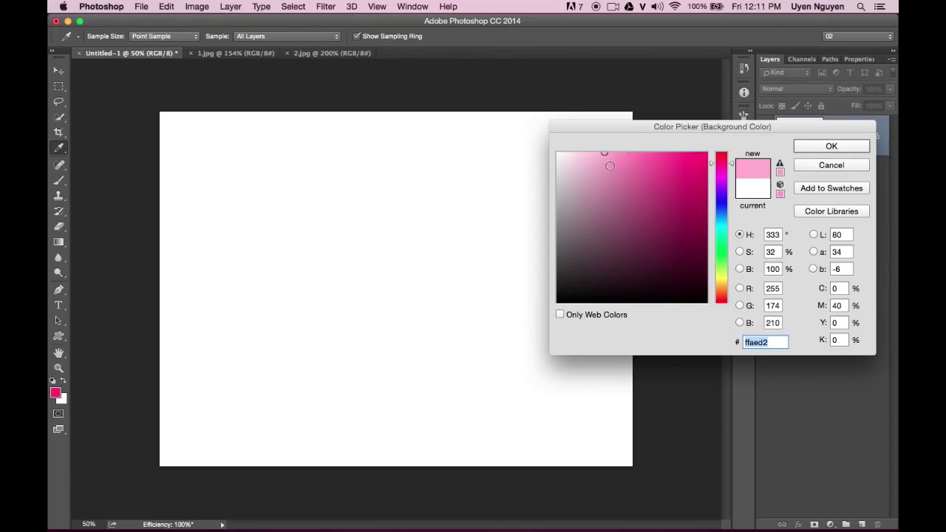
click(613, 152)
click(831, 146)
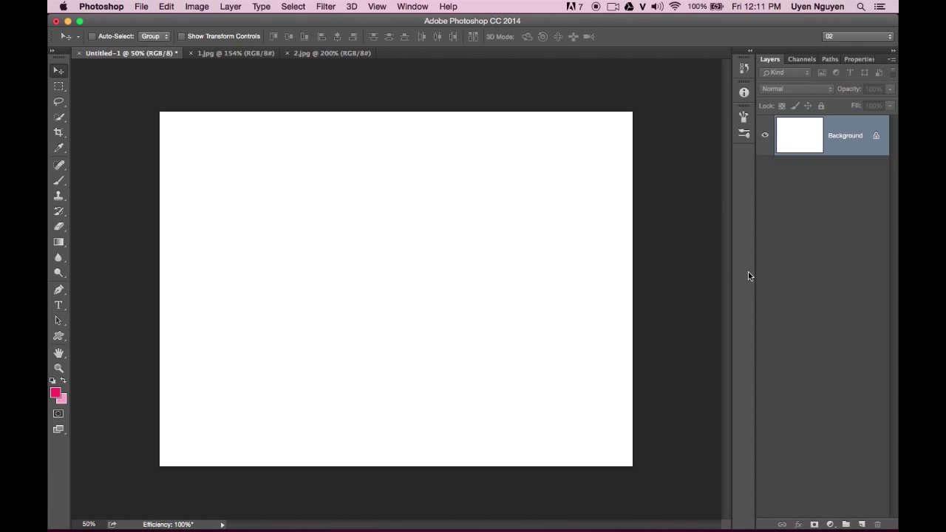
Show the rulers and add guides at Y 600 px and X 800 px.
key(ctrl+r)
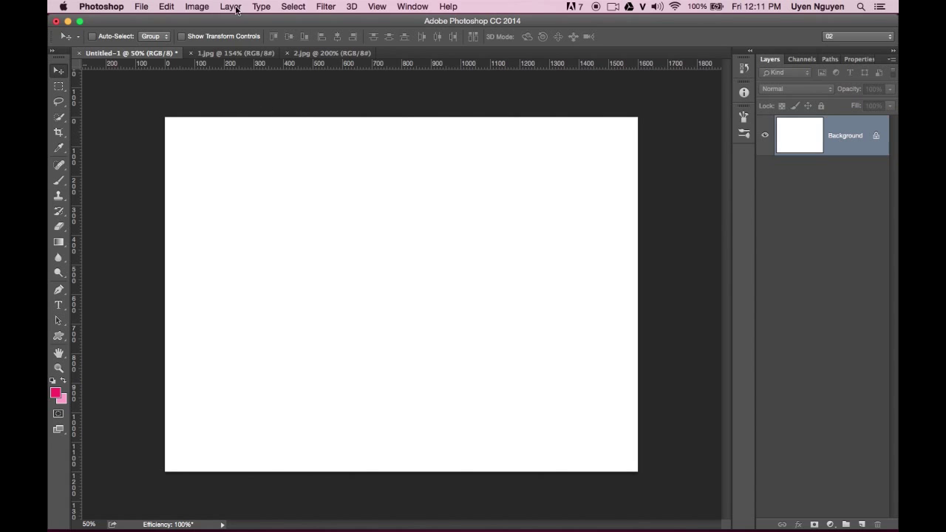
click(379, 7)
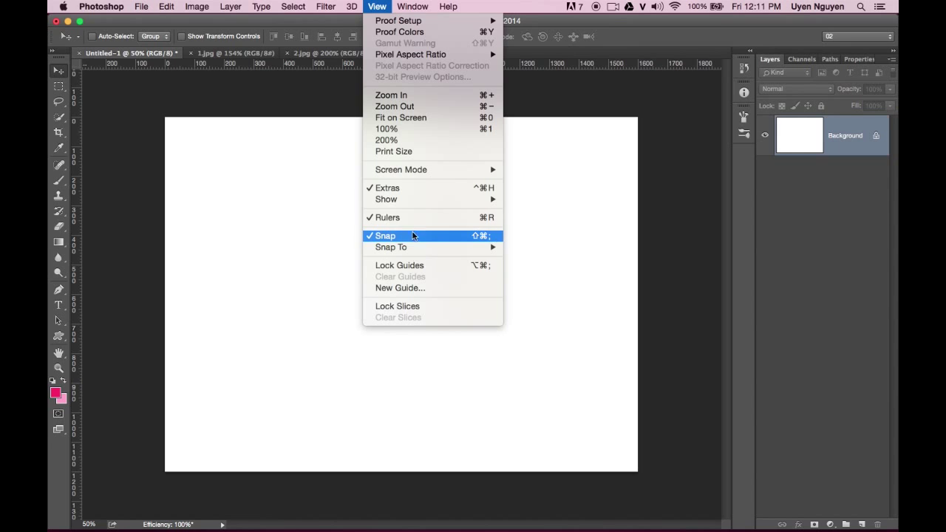
click(621, 30)
click(627, 37)
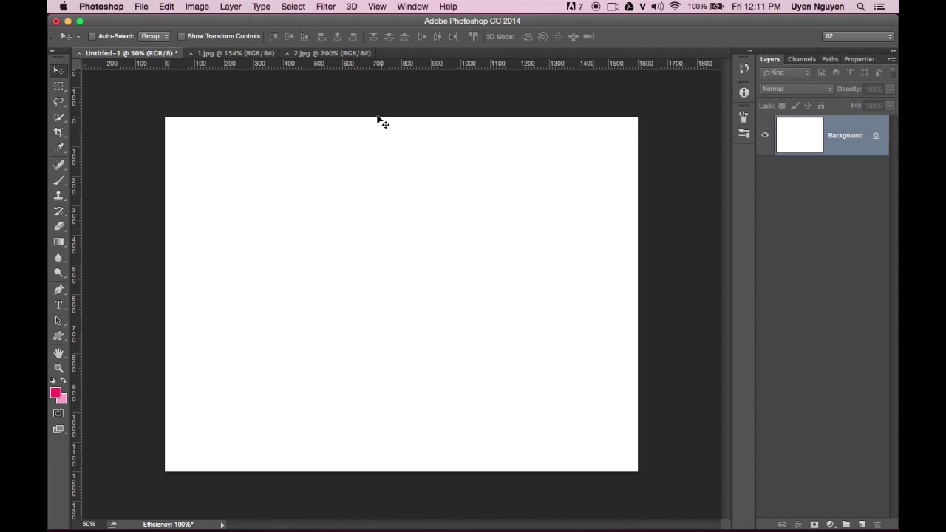
mouse_move(417, 69)
mouse_down()
mouse_move(412, 248)
mouse_move(399, 292)
mouse_up()
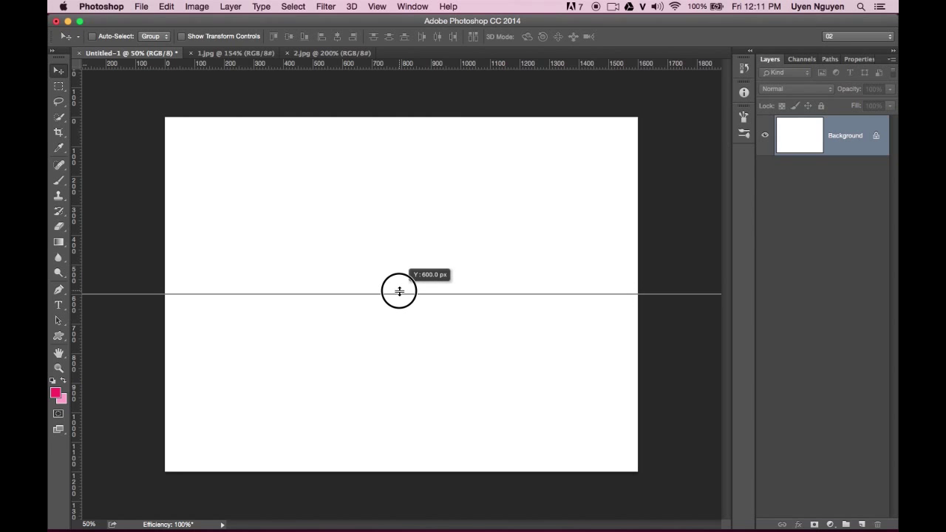
mouse_move(399, 292)
mouse_down()
mouse_move(391, 277)
mouse_move(398, 293)
mouse_up()
mouse_move(78, 265)
mouse_down()
mouse_move(260, 245)
mouse_move(399, 253)
mouse_up()
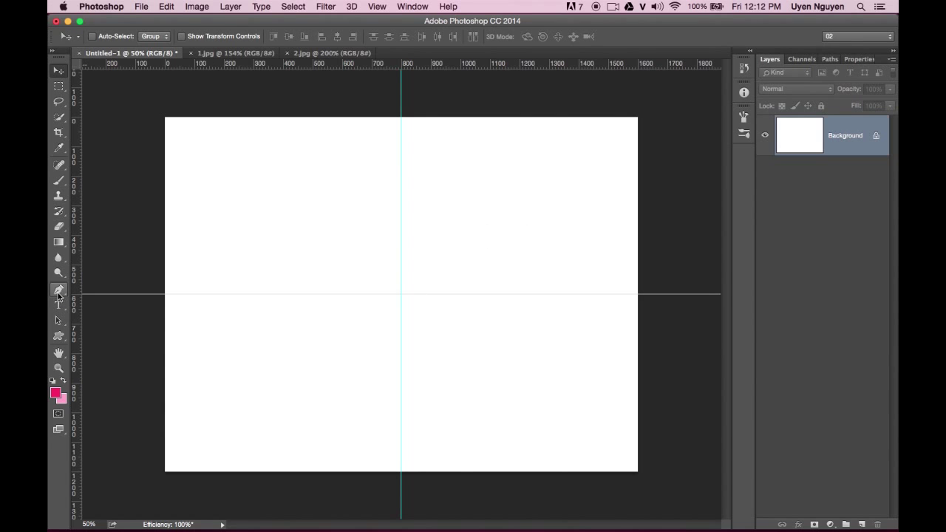
Set the Pen tool to Shape mode with a pink fill.
click(59, 292)
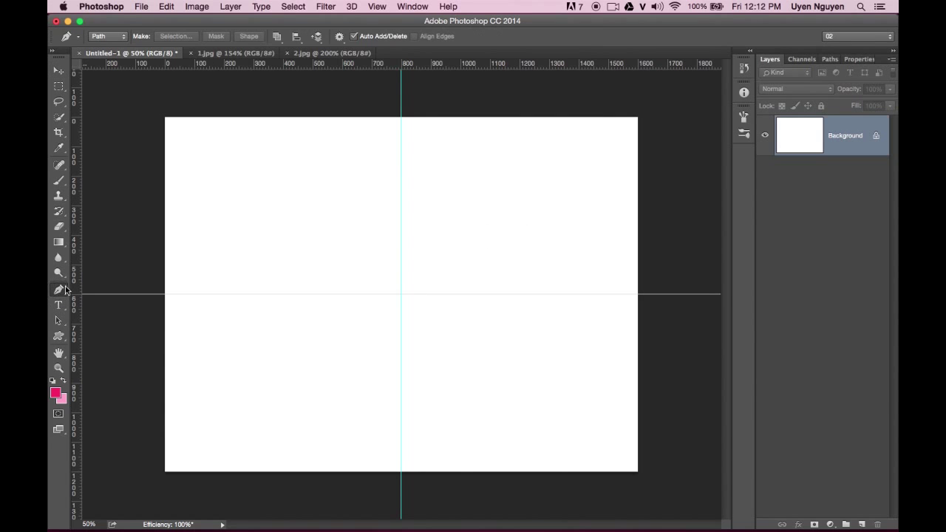
click(104, 27)
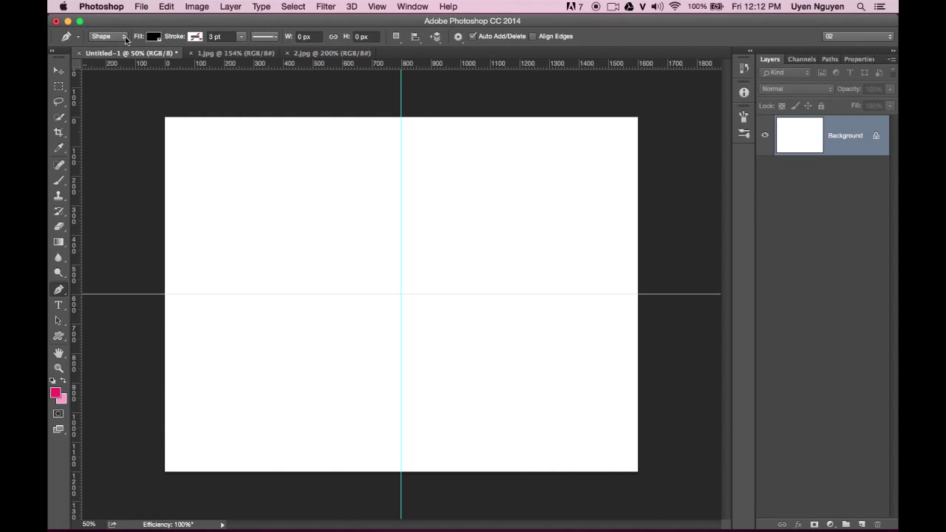
click(153, 36)
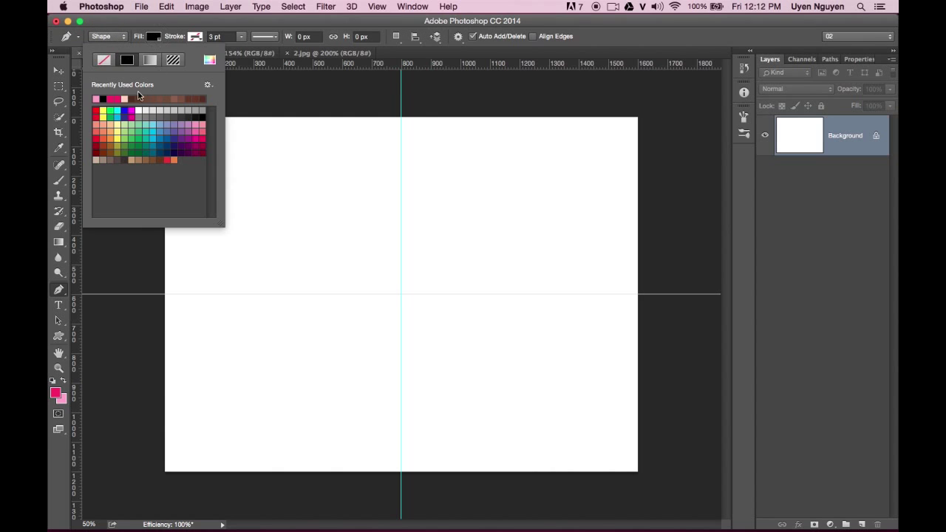
click(57, 393)
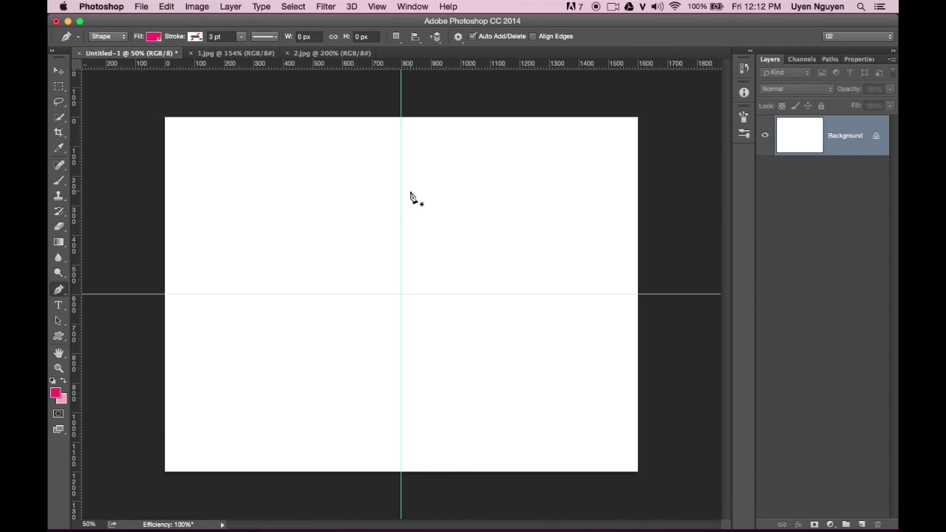
Draw a three-point pink wedge from the guide intersection past the top-right corner.
click(401, 294)
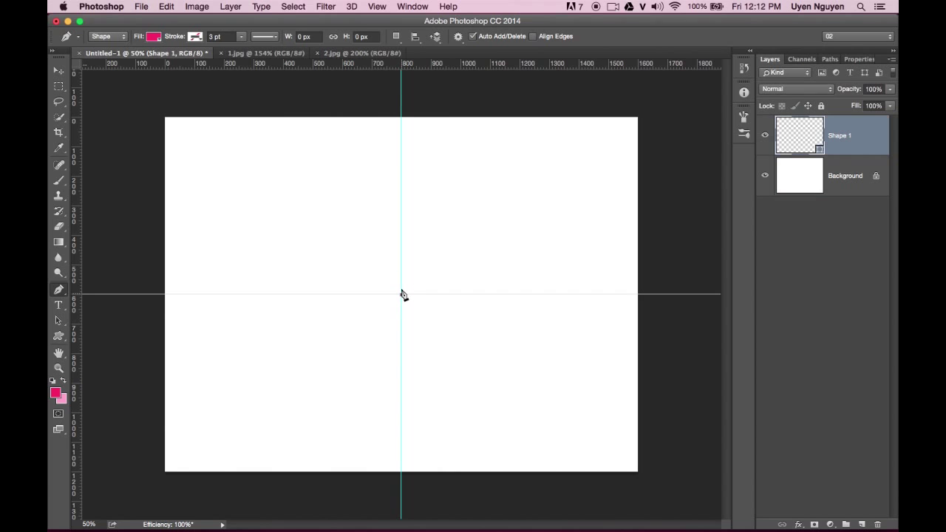
click(639, 96)
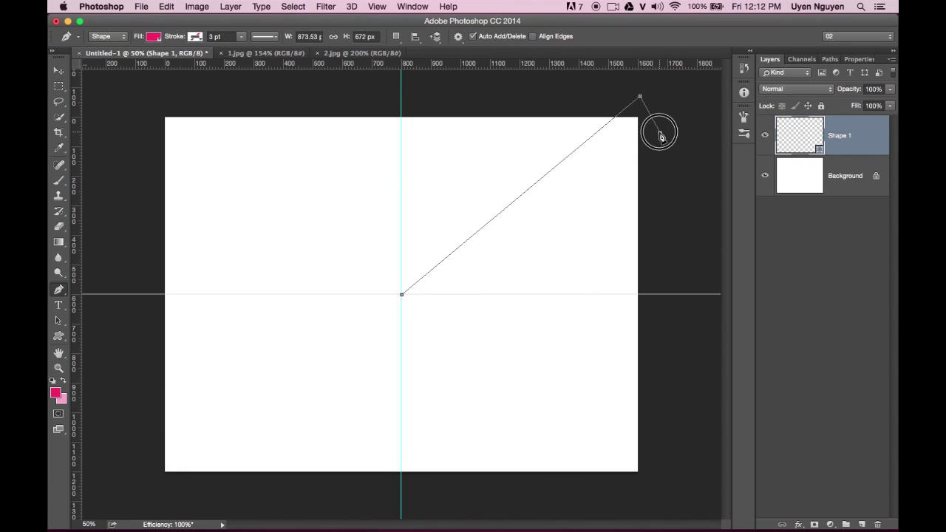
click(660, 133)
click(402, 295)
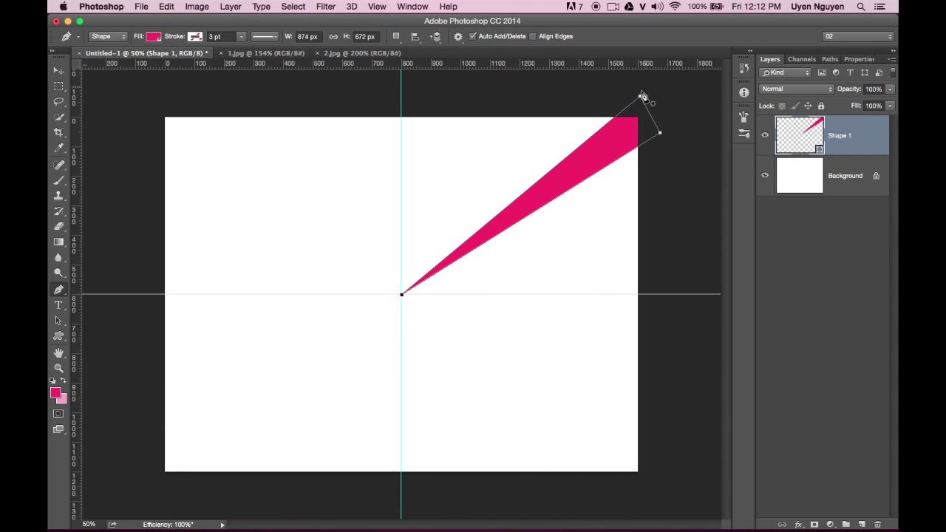
key(v)
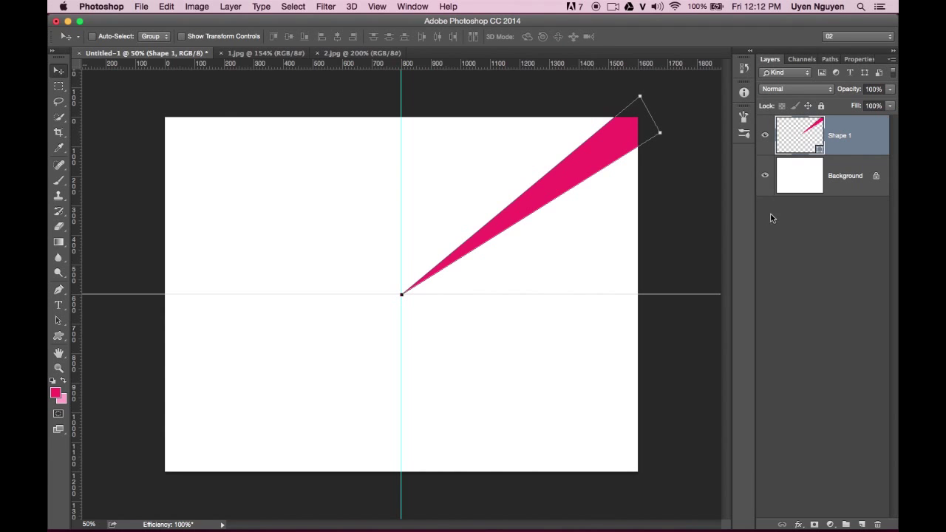
key(ctrl+t)
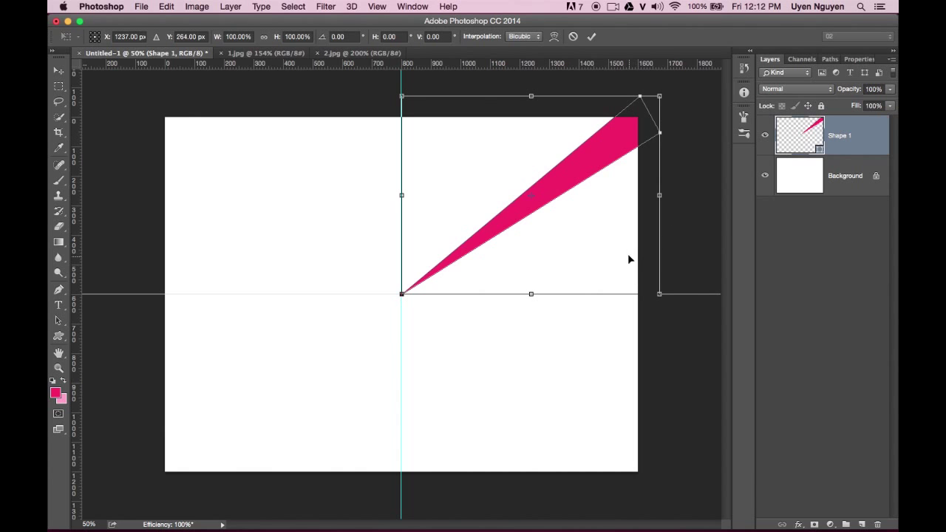
Rotate the pink ray 15° about its bottom-left tip at the guide intersection.
scroll(657, 169, up, 3)
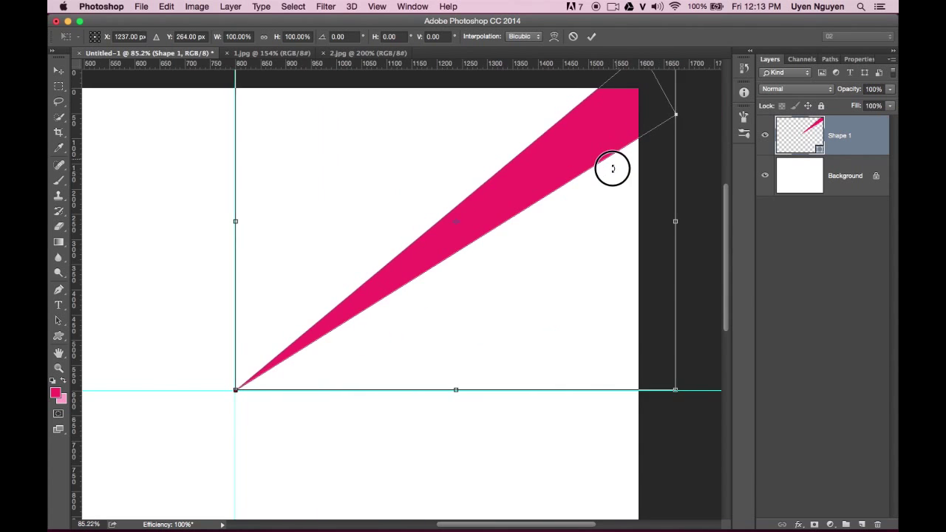
scroll(473, 236, up, 1)
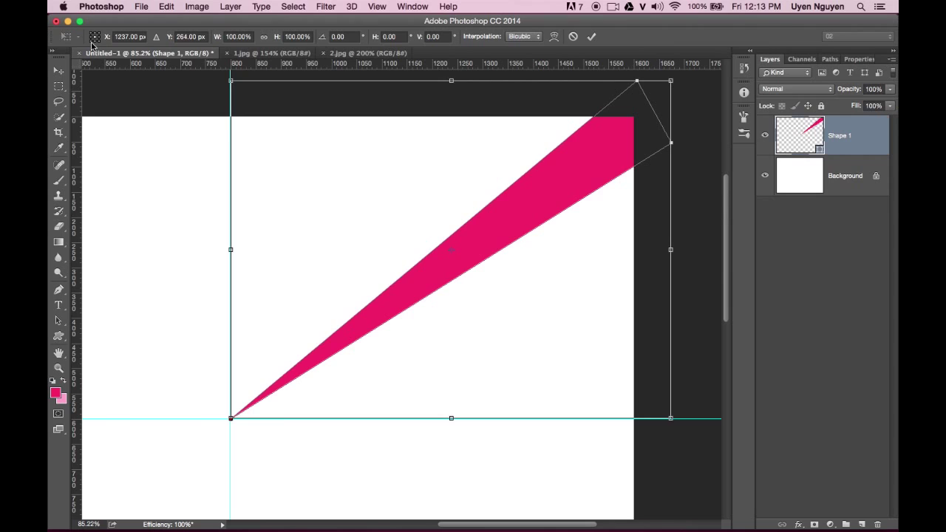
click(91, 41)
click(342, 37)
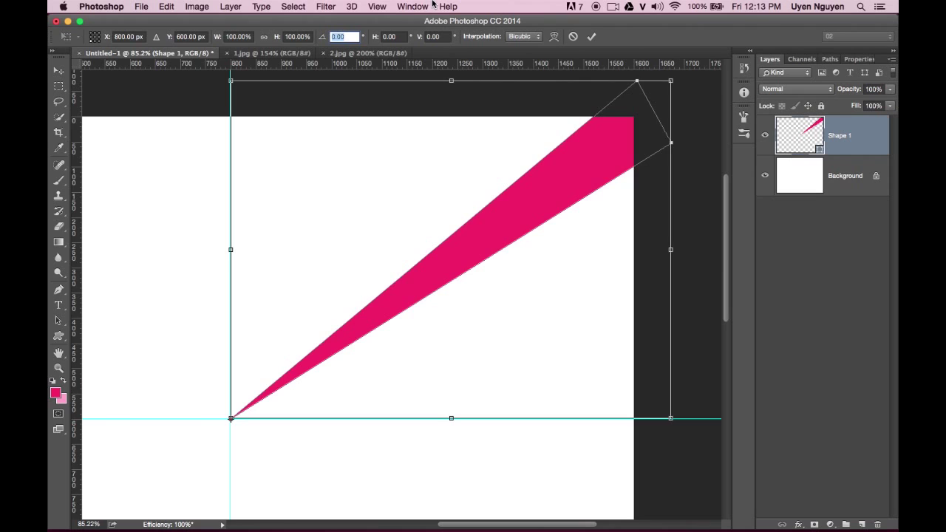
key(super+minus)
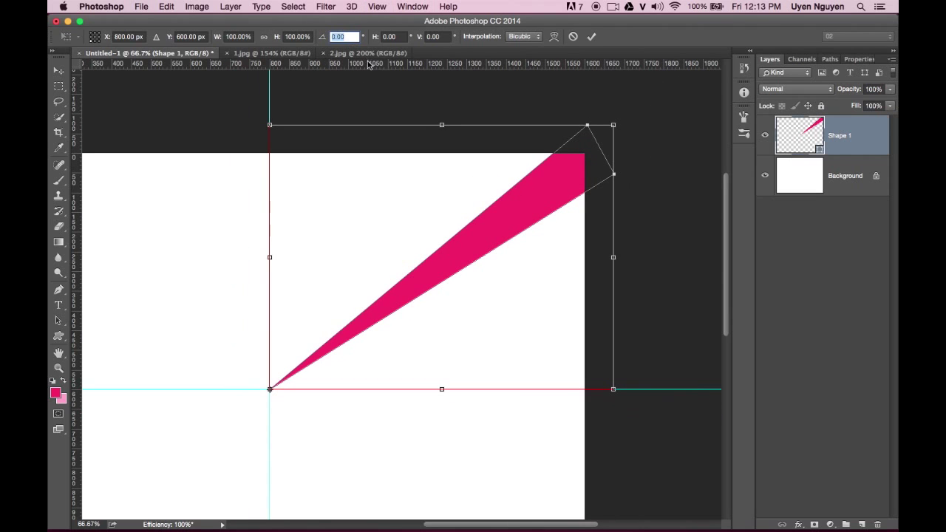
text(1)
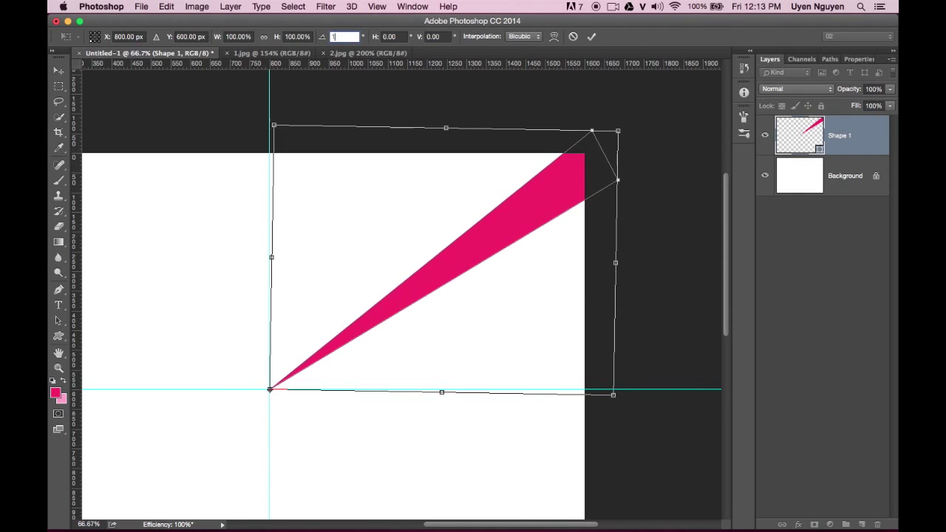
text(5)
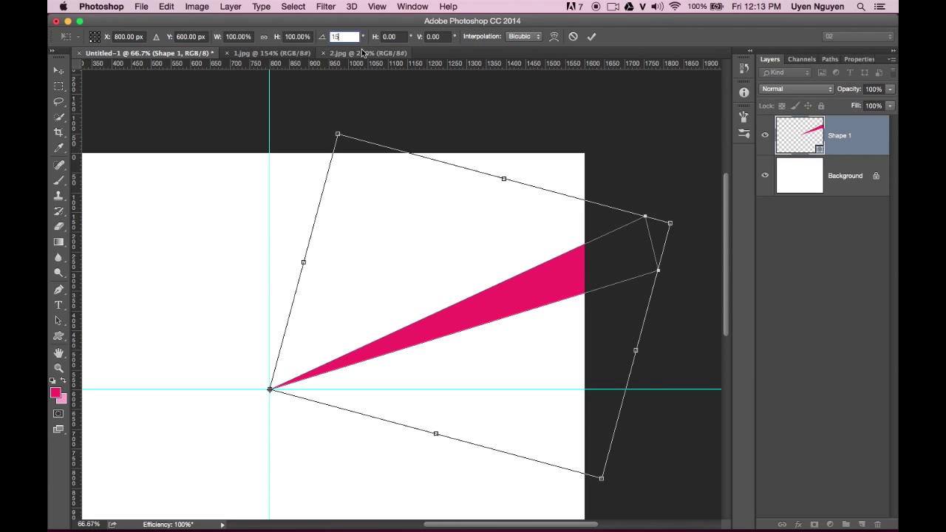
key(Return)
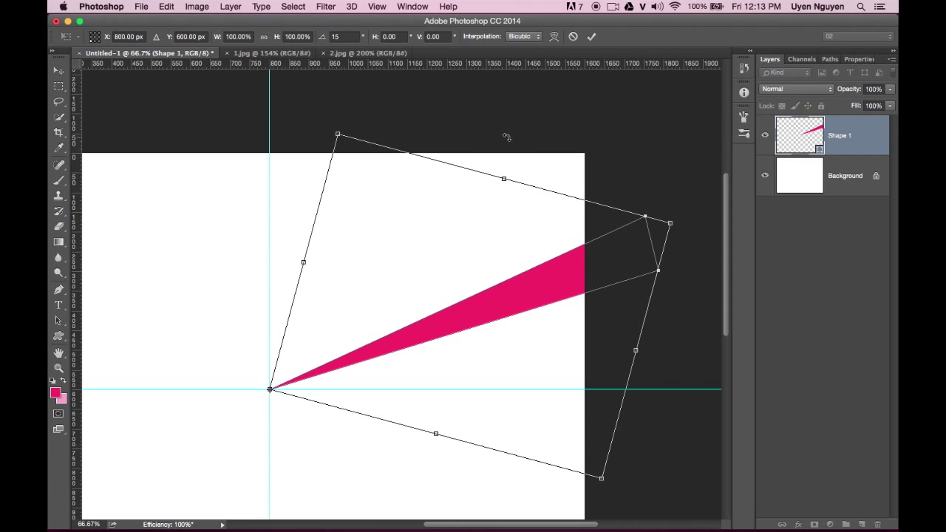
click(591, 38)
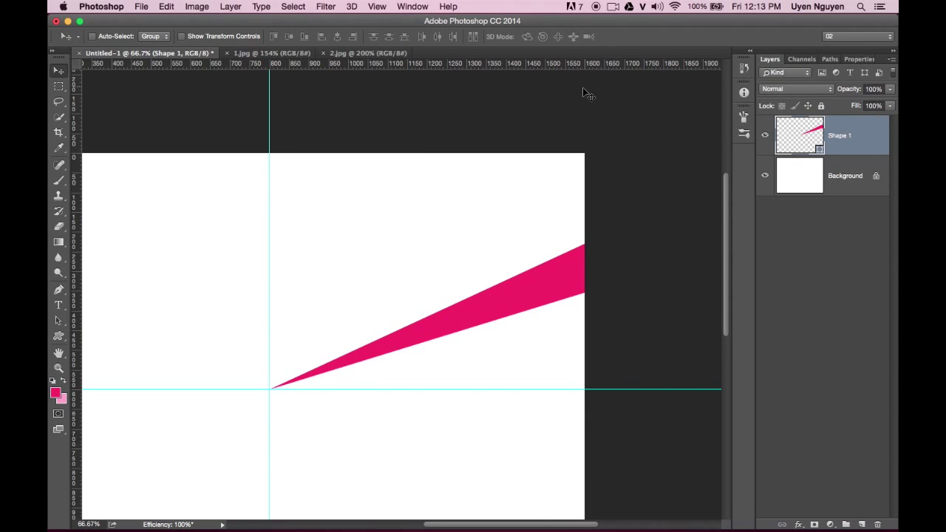
Duplicate the ray repeatedly, each copy rotated another 15° around the centre.
key(super+minus)
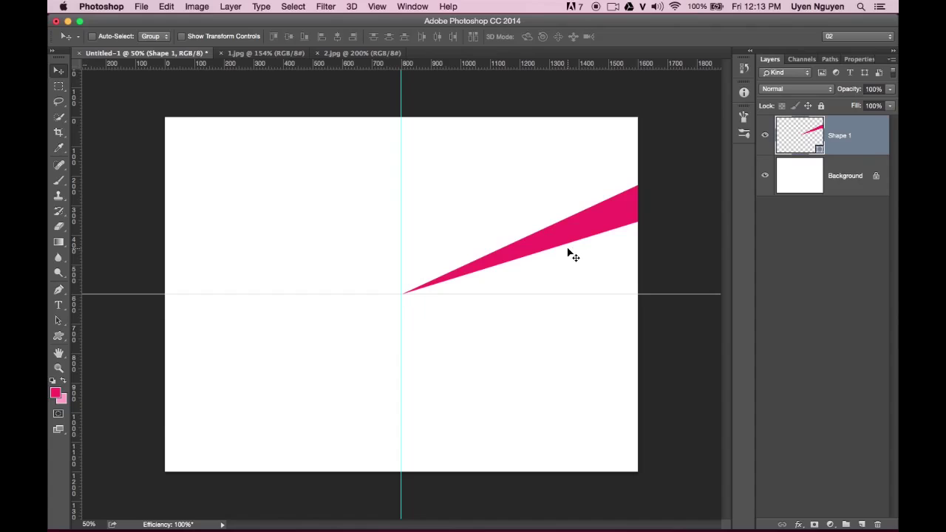
key(ctrl+alt+shift+t)
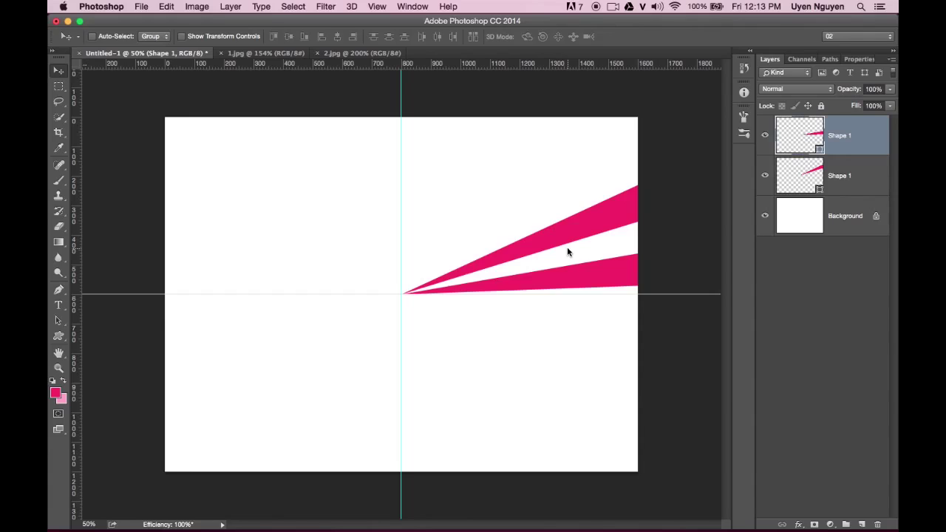
key(ctrl+alt+shift+t)
key(ctrl+alt+shift+t)
key(ctrl+alt+shift+t)
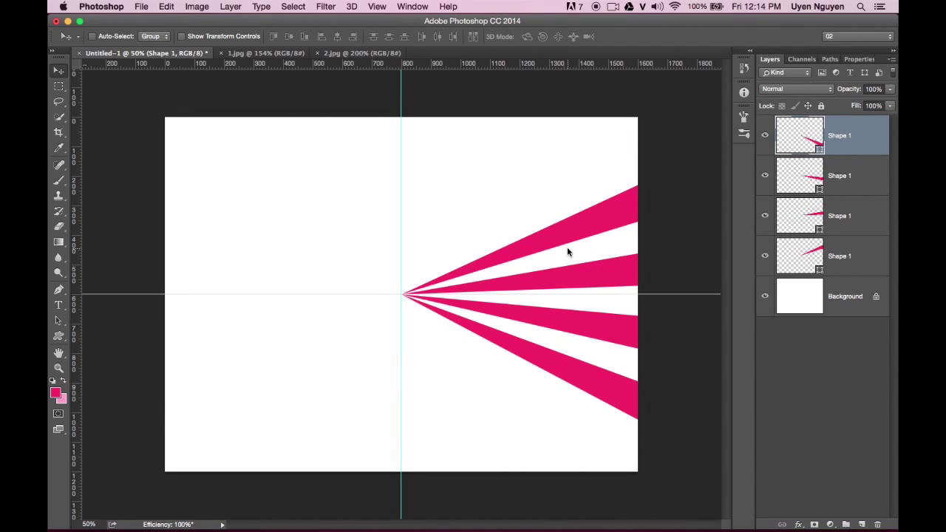
key(ctrl+alt+shift+t)
key(ctrl+alt+shift+t)
key(ctrl+alt+shift+t)
key(ctrl+alt+shift+t)
key(ctrl+alt+shift+t)
key(ctrl+alt+shift+t)
key(ctrl+alt+shift+t)
key(ctrl+alt+shift+t)
key(ctrl+alt+shift+t)
key(ctrl+alt+shift+t)
key(ctrl+alt+shift+t)
key(ctrl+alt+shift+t)
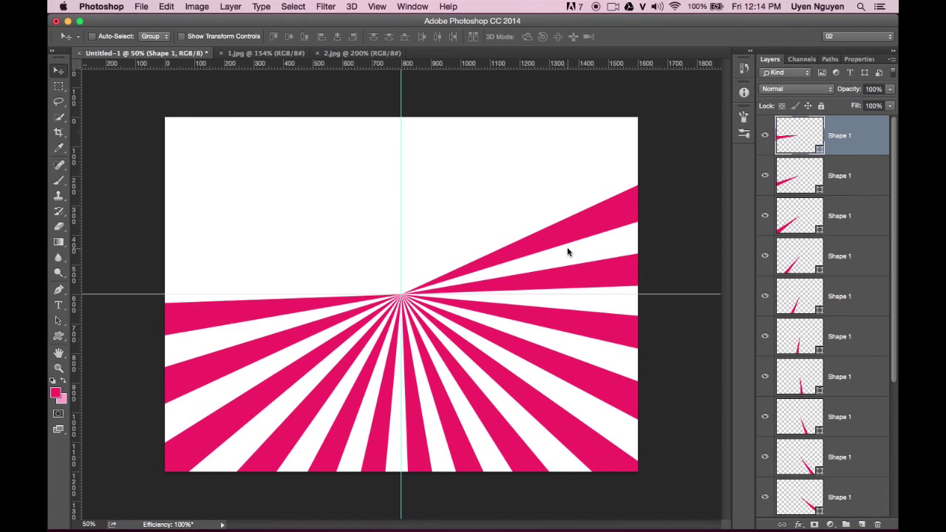
key(ctrl+alt+shift+t)
key(ctrl+alt+shift+t)
key(ctrl+alt+shift+t)
key(ctrl+alt+shift+t)
key(ctrl+alt+shift+t)
key(ctrl+alt+shift+t)
key(ctrl+alt+shift+t)
key(ctrl+alt+shift+t)
key(ctrl+alt+shift+t)
key(ctrl+alt+shift+t)
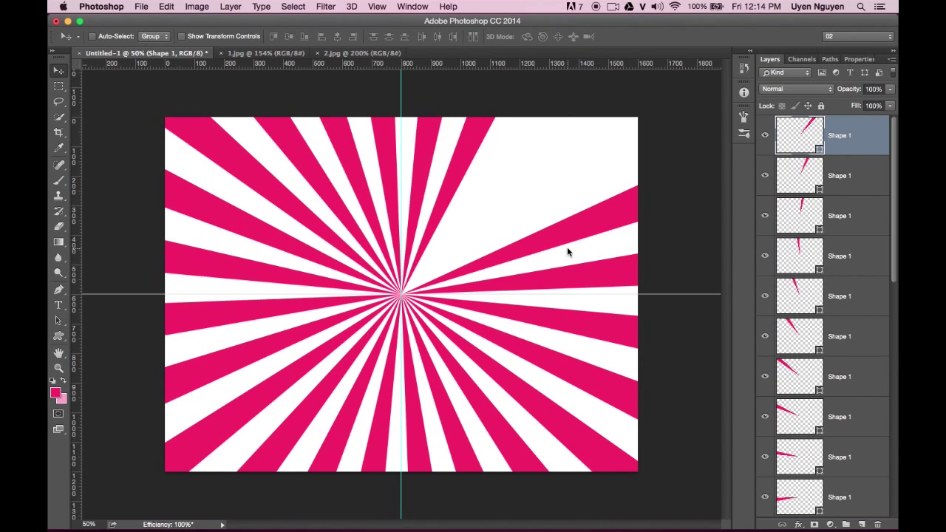
key(ctrl+alt+shift+t)
key(ctrl+alt+shift+t)
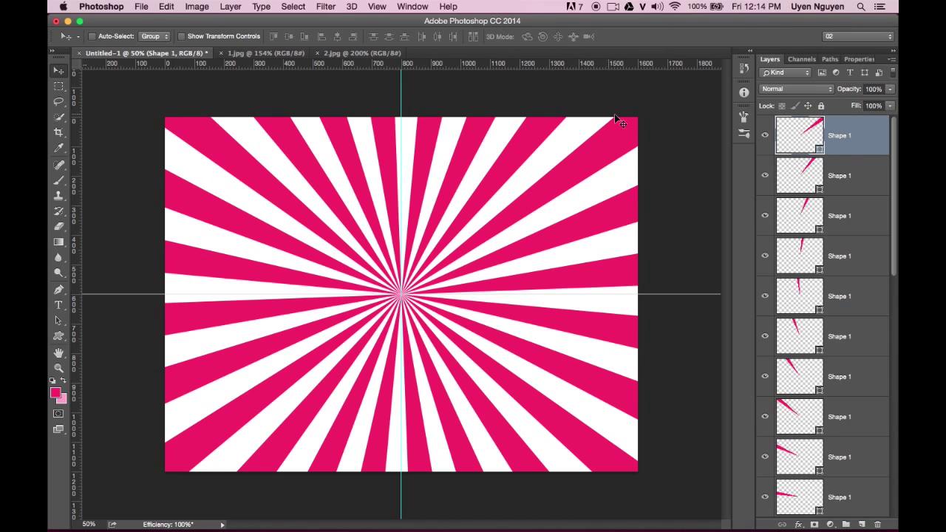
Select all the Shape 1 ray layers and group them into Group 1.
click(764, 131)
click(765, 131)
click(765, 131)
click(765, 131)
drag(892, 215, 893, 456)
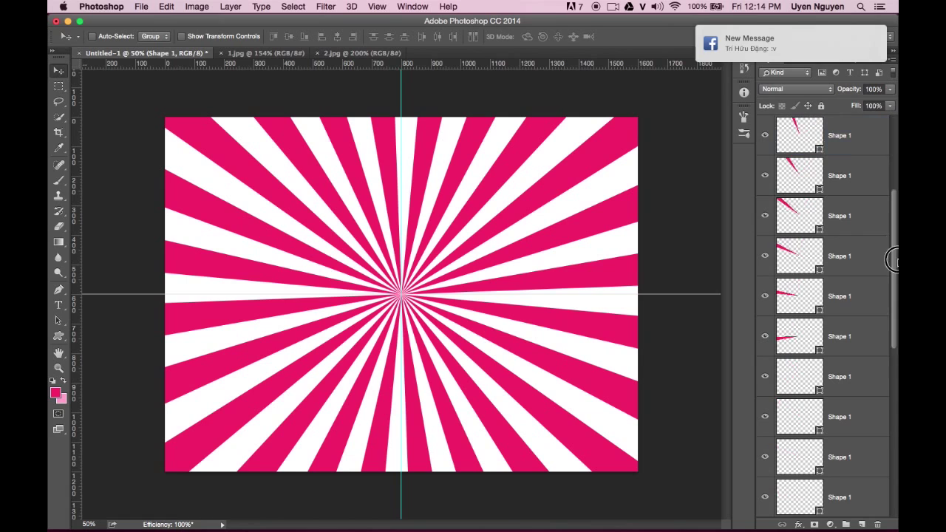
shift+click(854, 455)
key(ctrl+g)
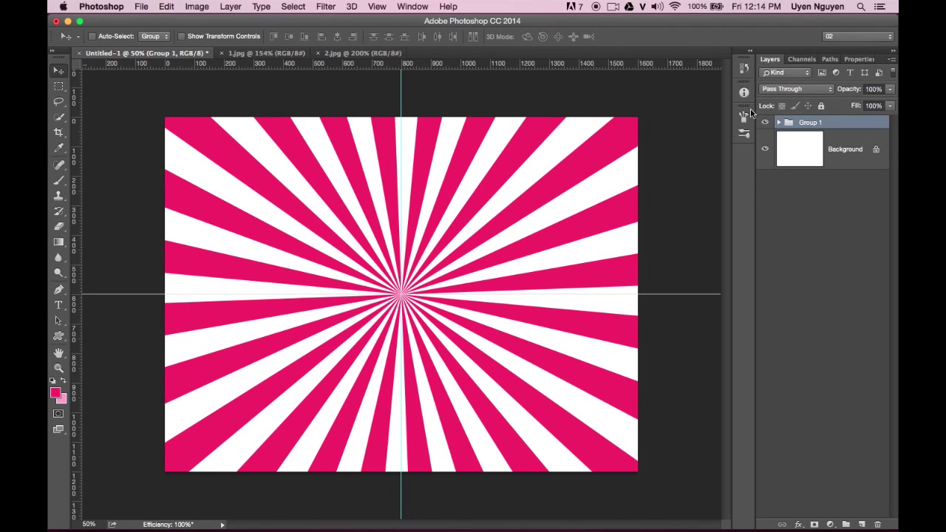
Fill the Background with light pink and convert it into Layer 0.
click(839, 157)
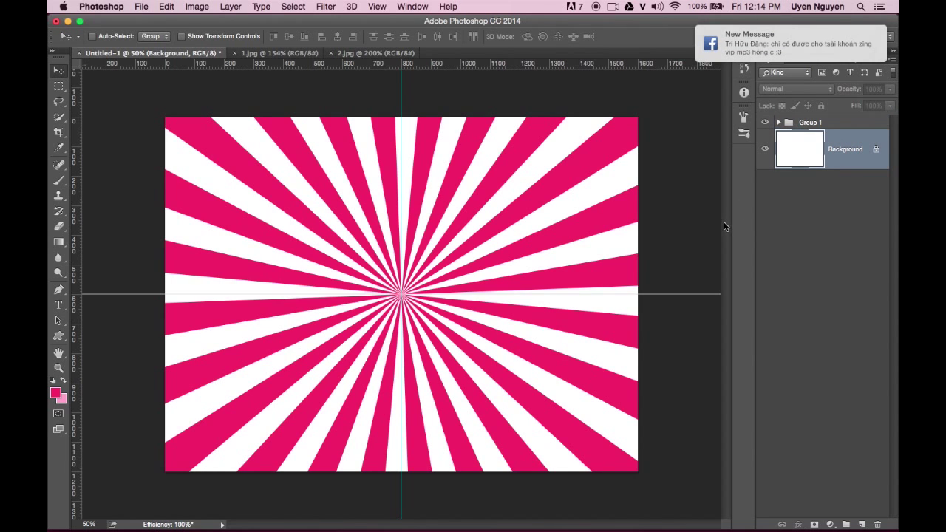
key(alt+BackSpace)
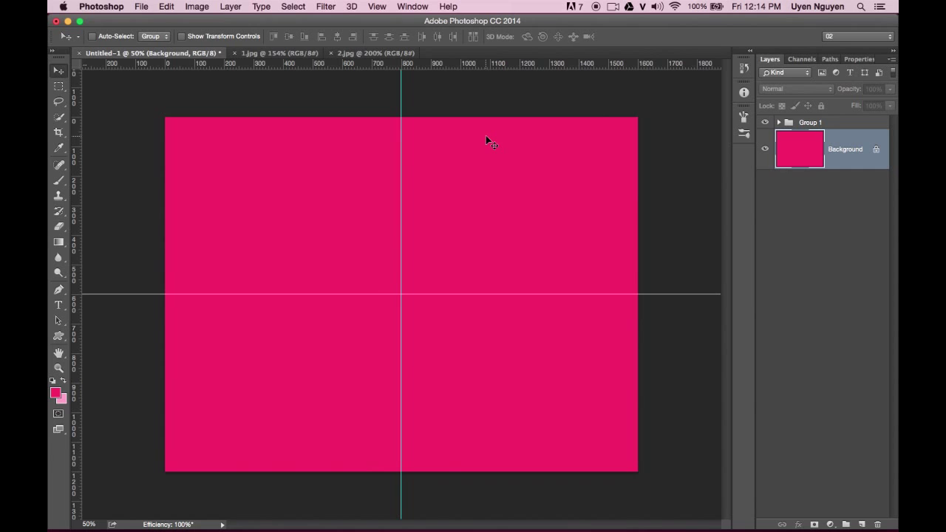
key(ctrl+BackSpace)
double_click(850, 155)
click(590, 209)
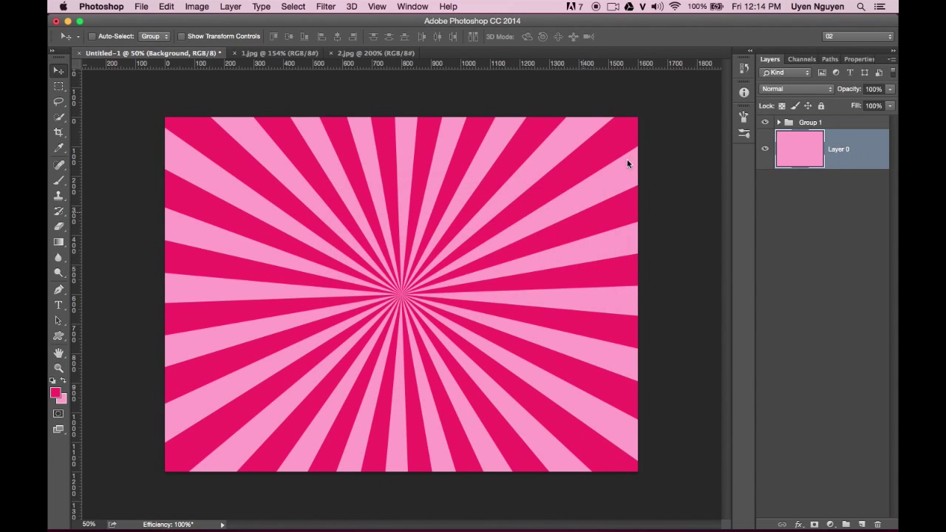
Give Layer 0 a light cyan Color Overlay layer style.
double_click(861, 152)
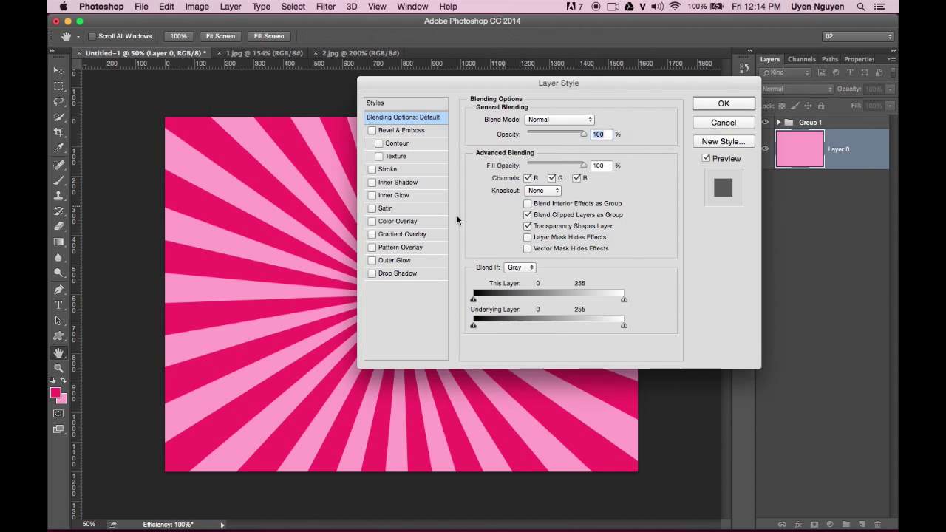
click(408, 221)
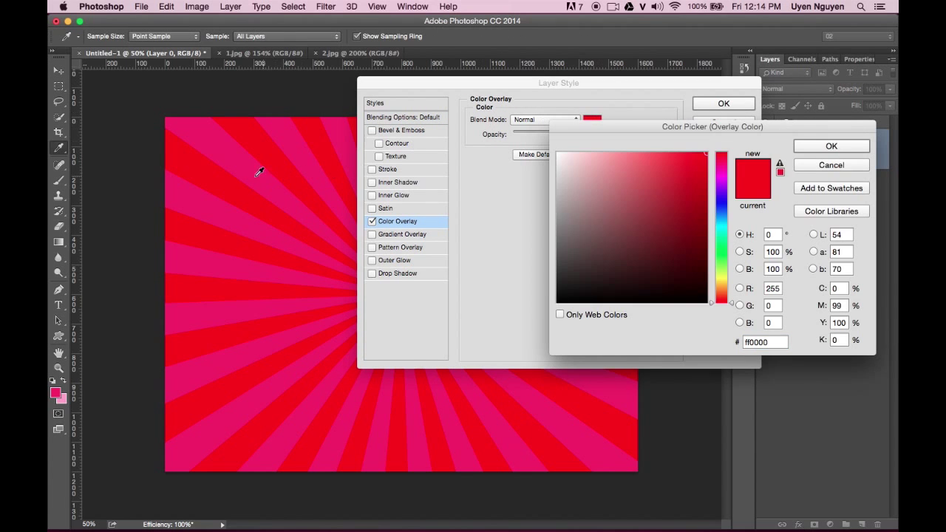
click(616, 153)
click(805, 146)
click(722, 104)
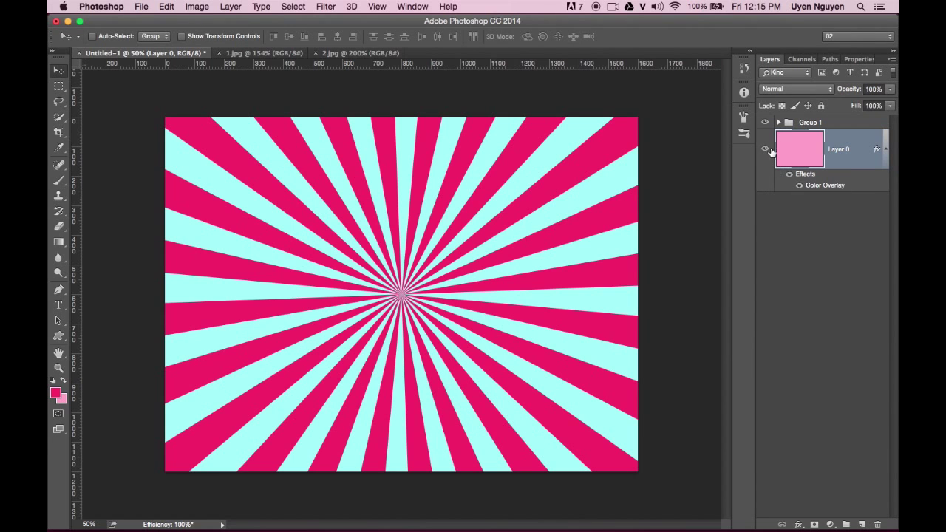
click(765, 123)
click(765, 122)
Sample the cyan and pink as the two colours, then select Group 1 with Layer 0.
key(i)
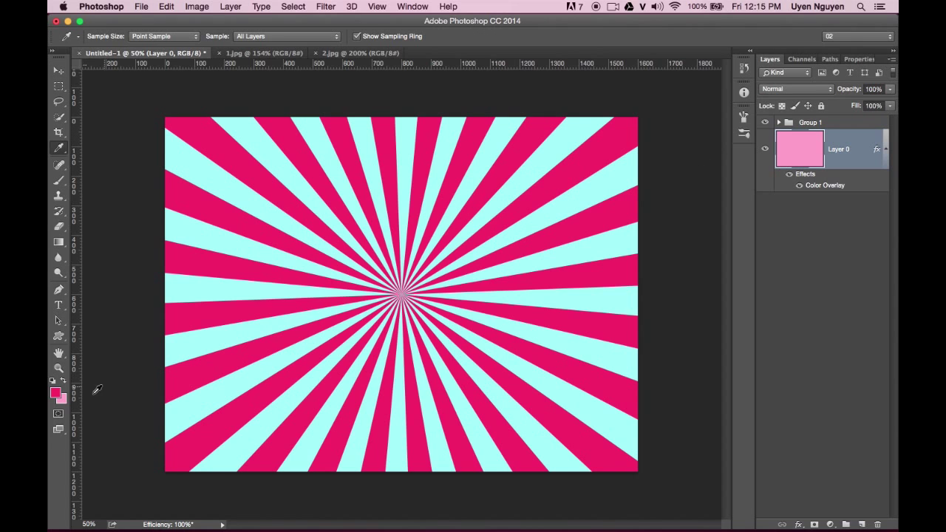
click(64, 380)
click(254, 298)
key(v)
click(884, 150)
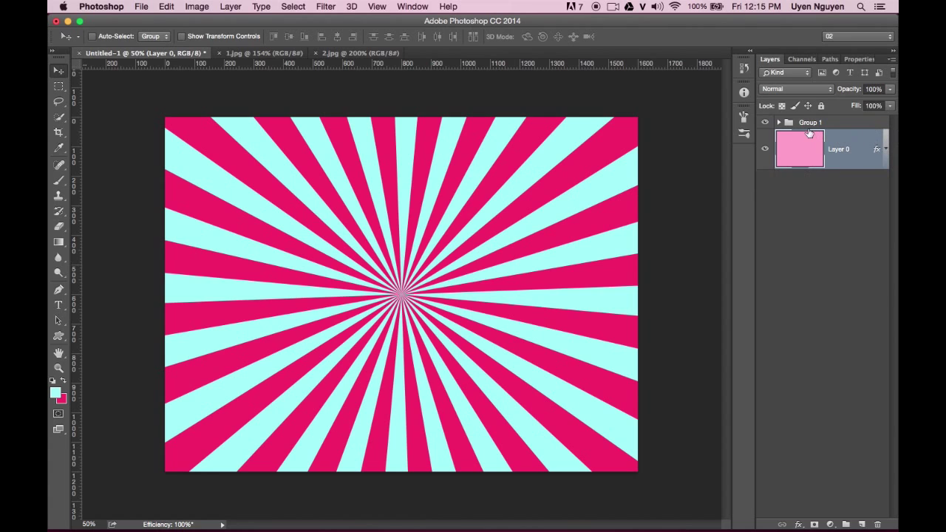
shift+click(813, 125)
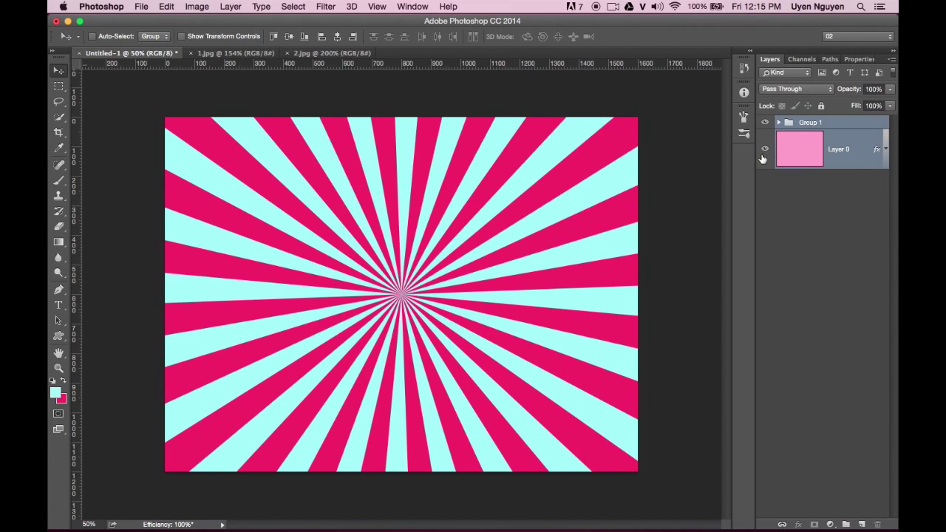
Create a new document using a 4:3 size preset.
key(super+n)
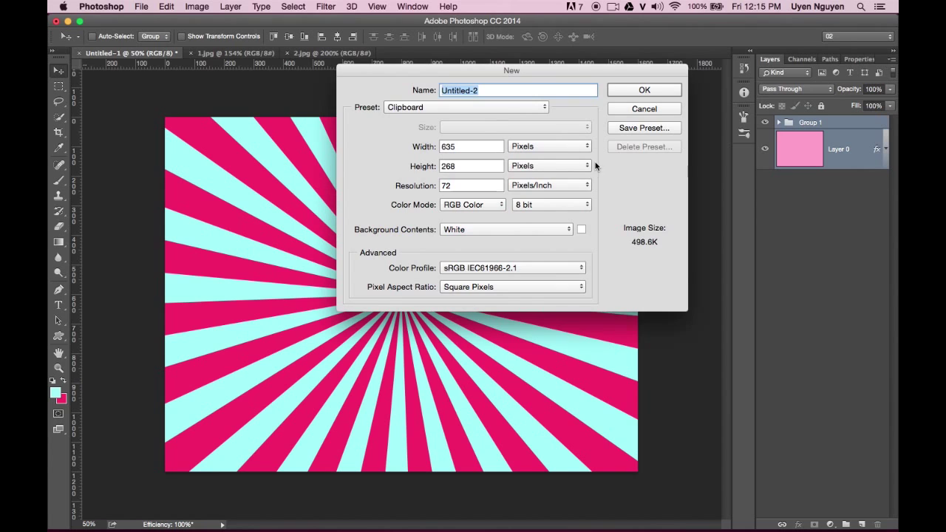
click(499, 111)
click(459, 211)
key(Return)
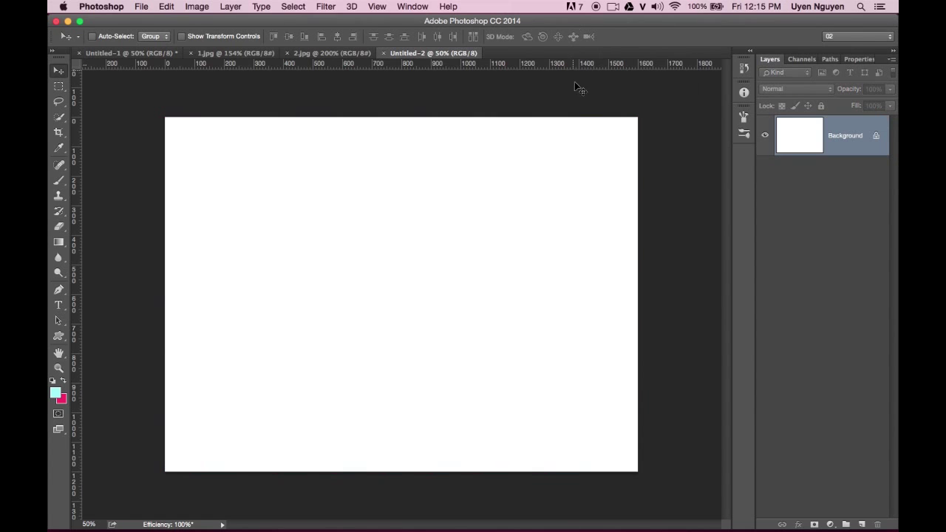
Fill the canvas with a vertical cyan-to-pink gradient from top to bottom.
click(59, 242)
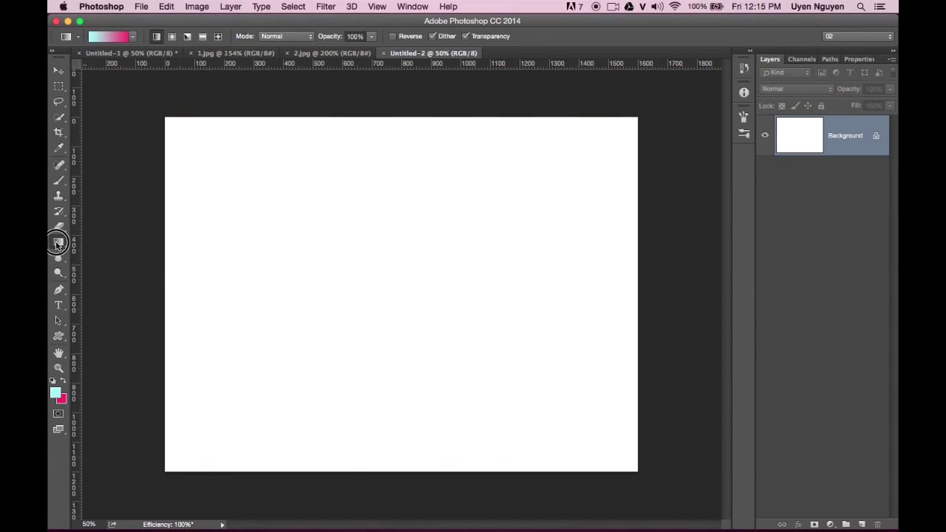
click(109, 238)
click(110, 38)
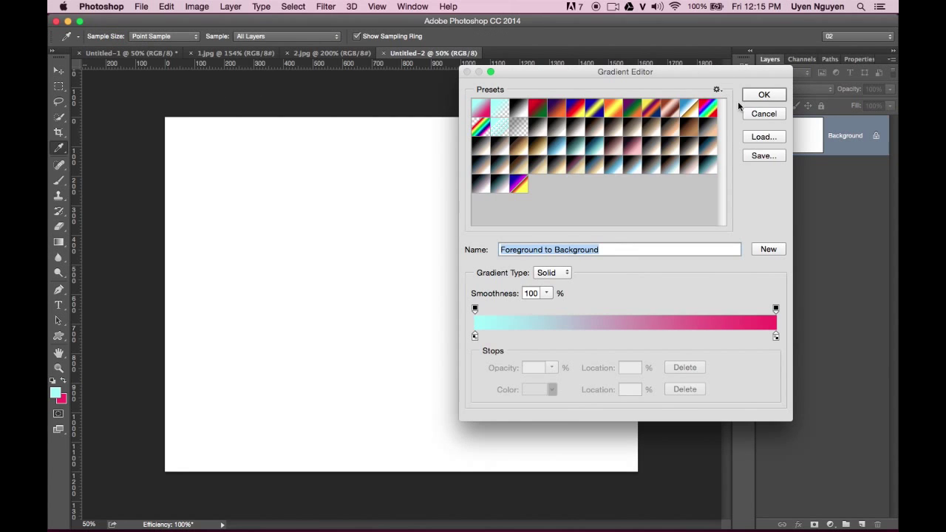
click(764, 114)
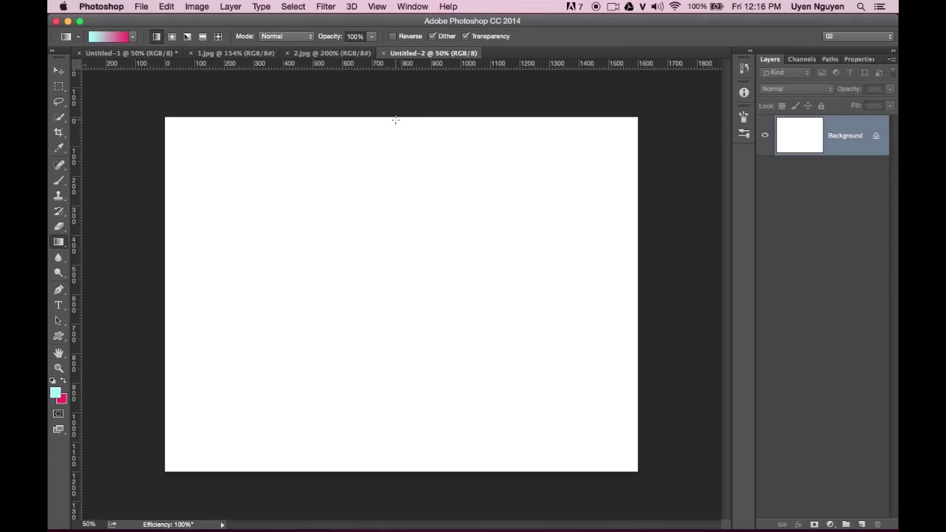
drag(398, 116, 420, 422)
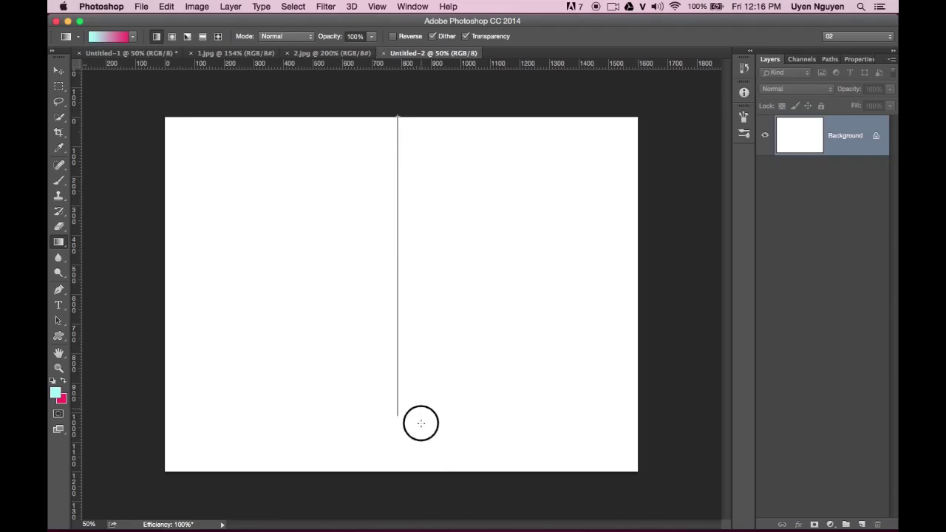
drag(420, 423, 427, 471)
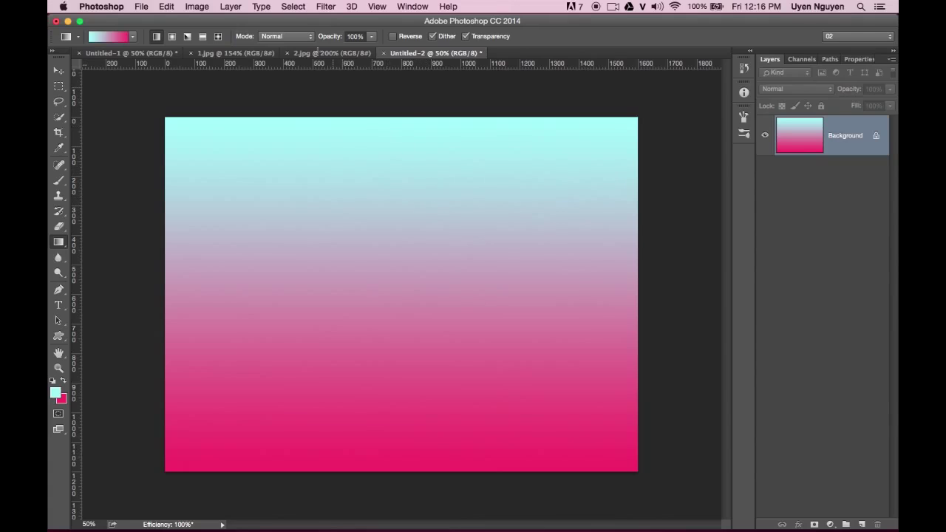
click(326, 7)
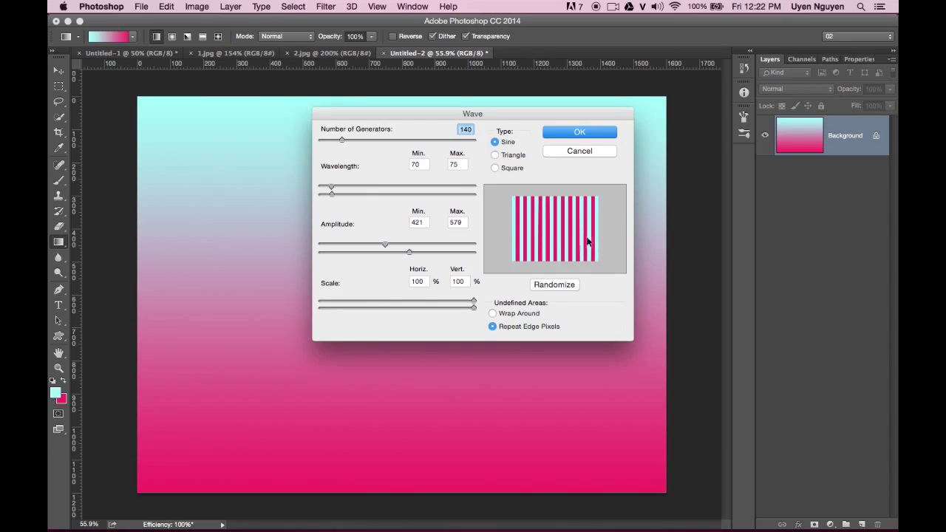
Apply the Wave filter (140 generators, Sine, wavelength 70–75, amplitude 421–579) to the gradient.
click(580, 132)
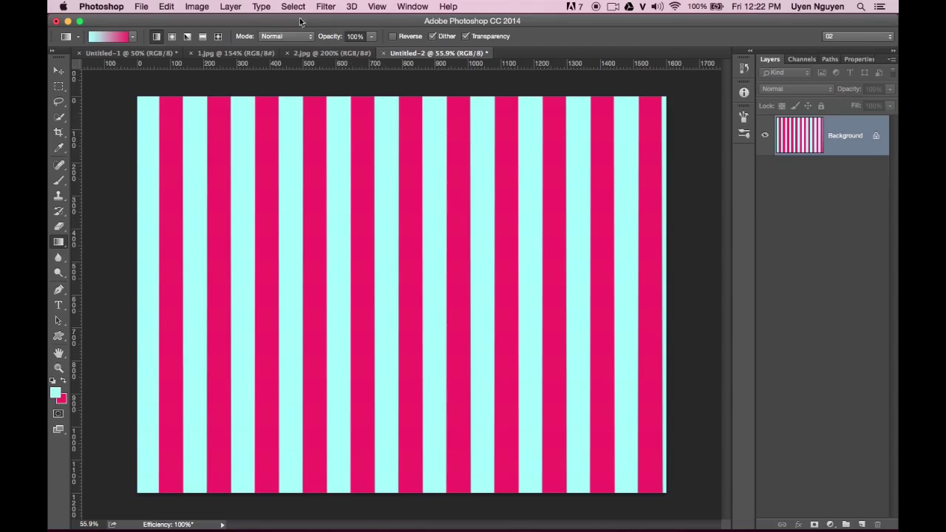
click(325, 7)
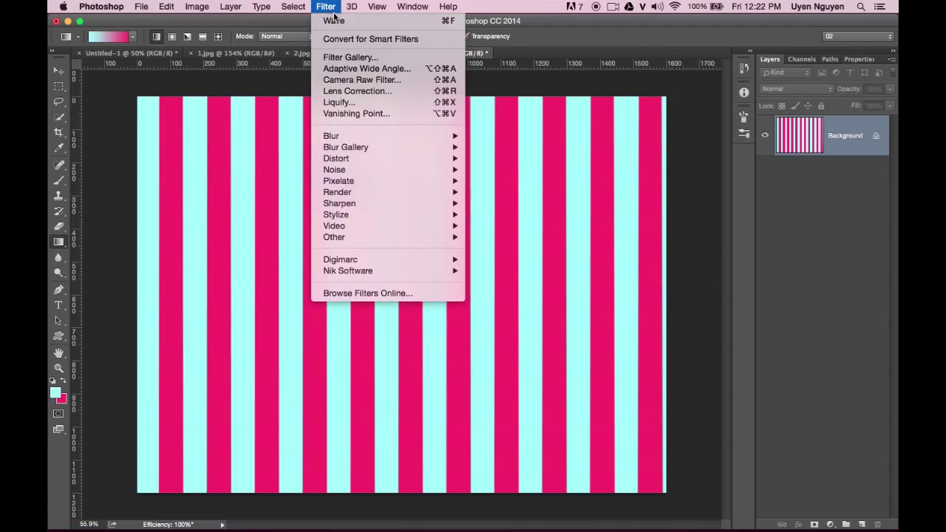
mouse_move(336, 158)
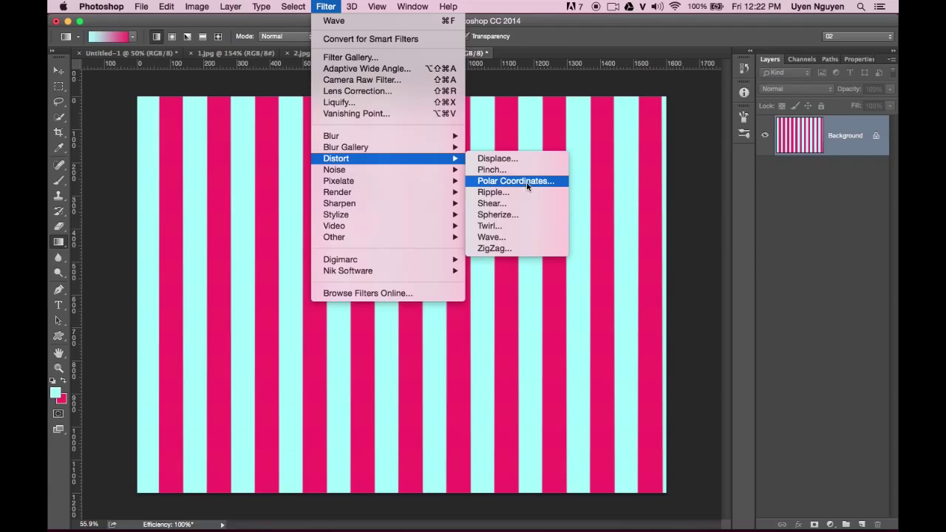
Apply Polar Coordinates in Rectangular to Polar mode, then zoom out to view the sunburst.
click(525, 183)
click(367, 322)
click(376, 303)
click(380, 320)
click(389, 305)
click(391, 320)
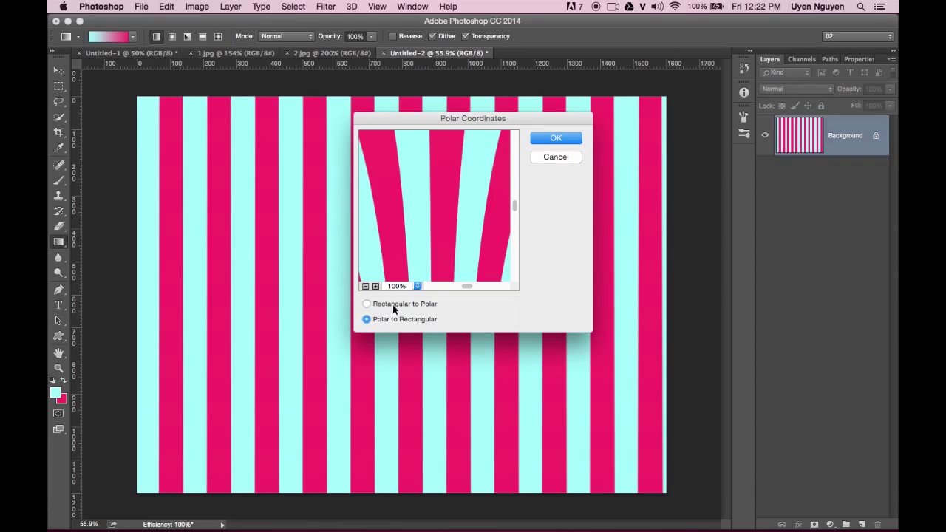
click(422, 303)
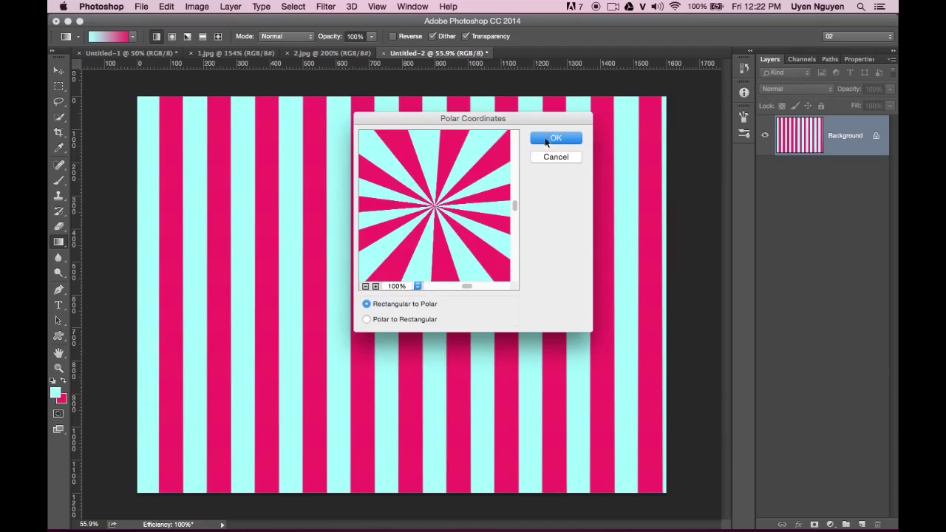
click(552, 139)
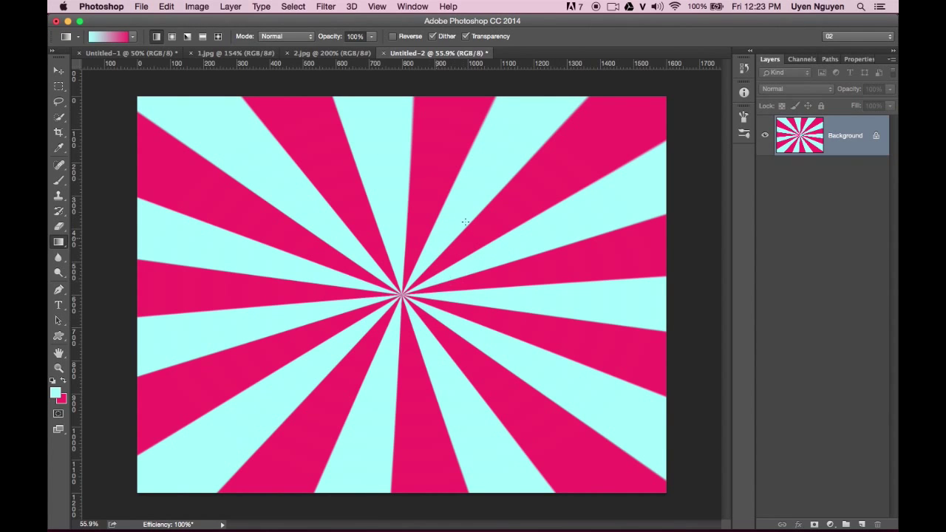
key(super+minus)
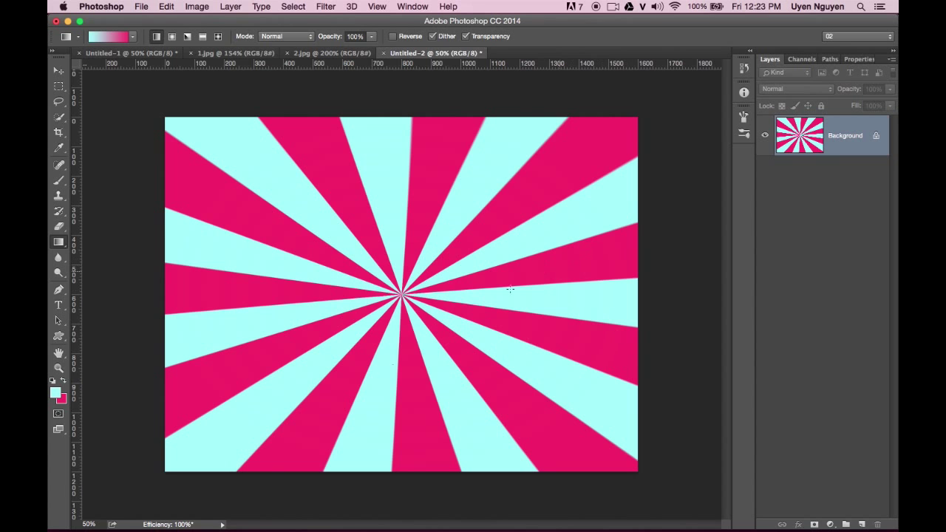
click(59, 70)
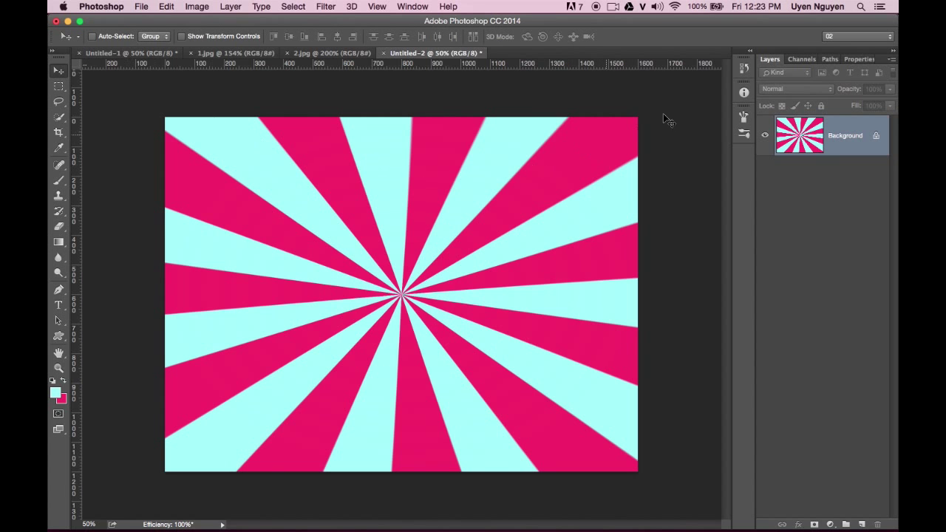